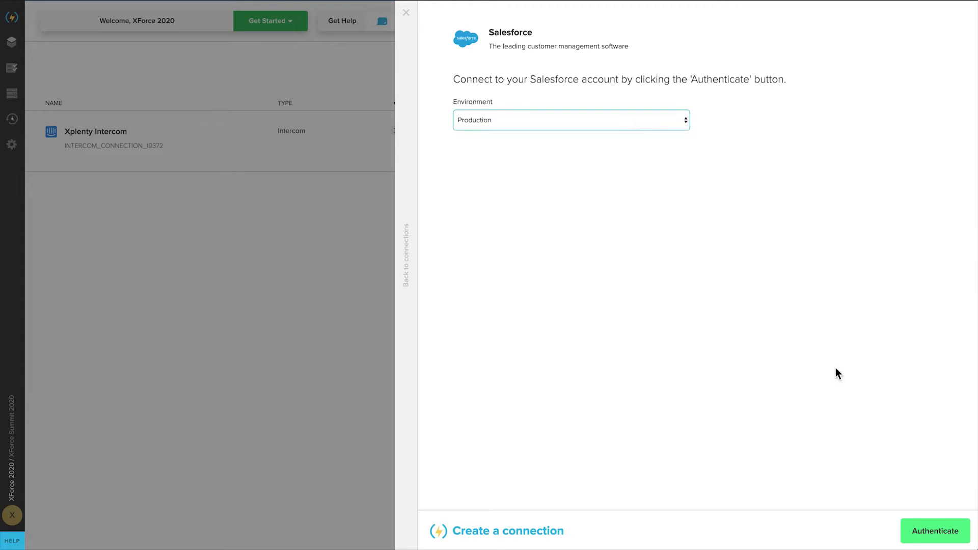
- Authorize Xplenty's access to the Production Salesforce account and create the connection as "Xplenty Production Salesforce"
click(939, 529)
click(531, 316)
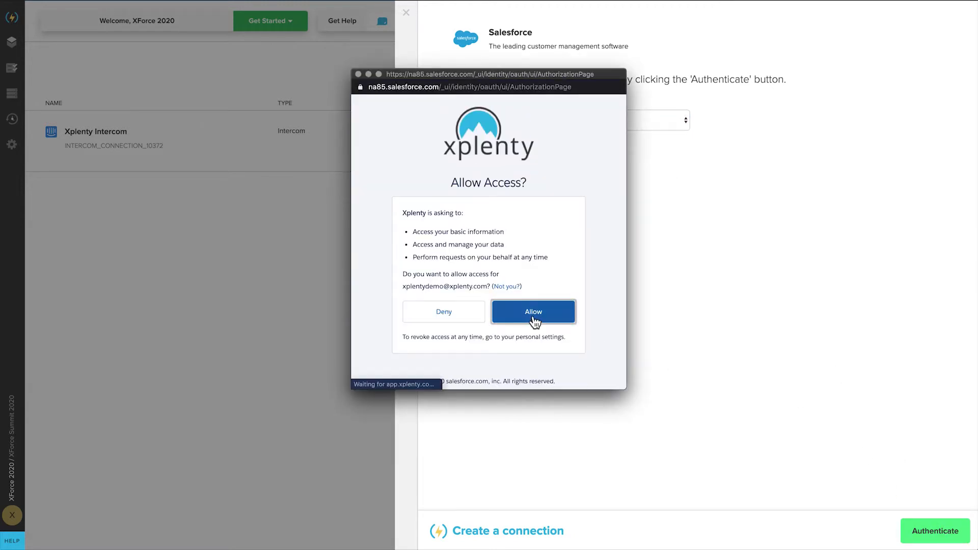
click(512, 101)
text(Xp)
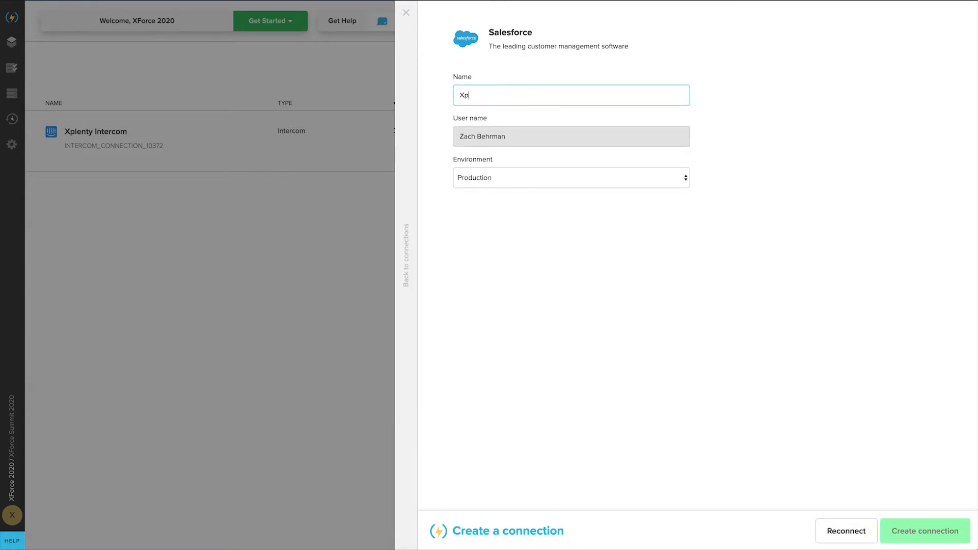
text(lenty Production Salesforce)
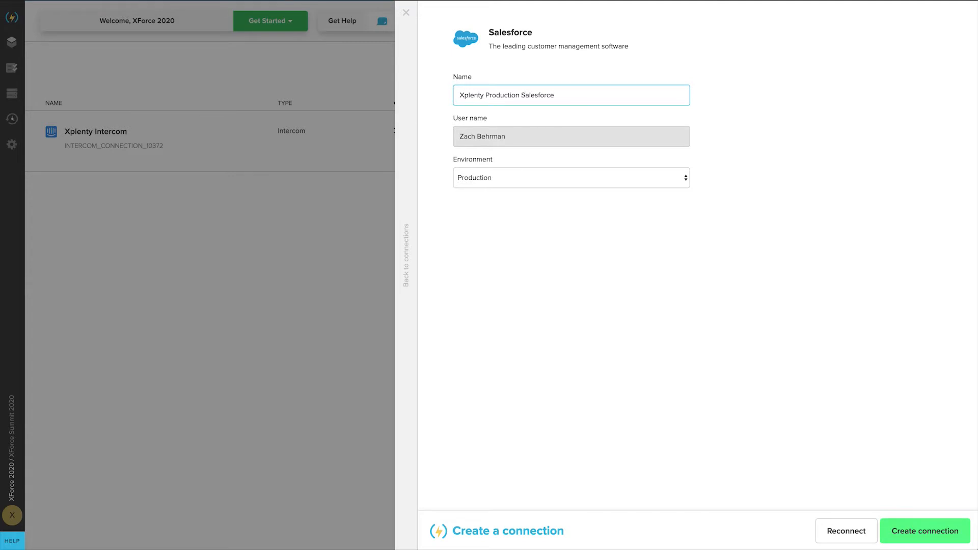
click(943, 532)
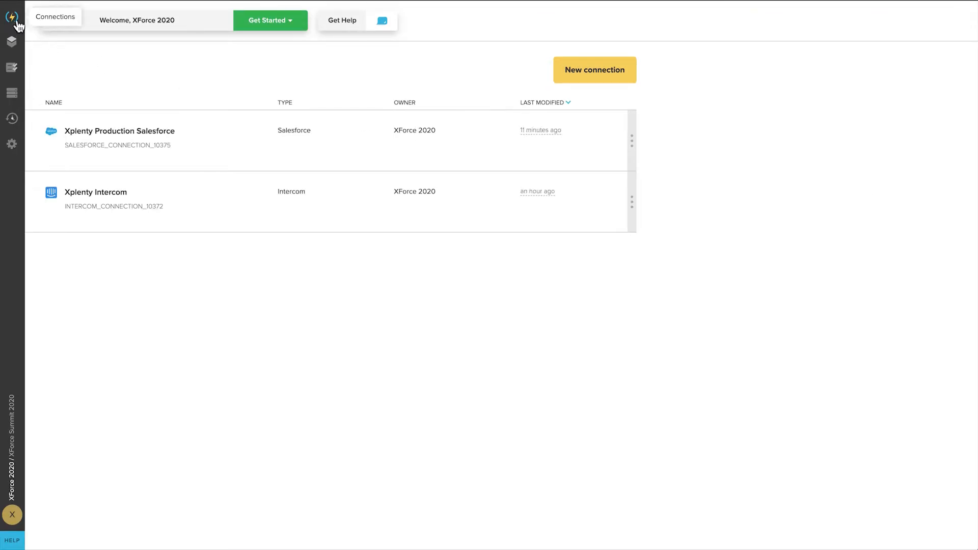
- Create a blank dataflow package named "Intercom Companies -> Salesforce"
click(14, 44)
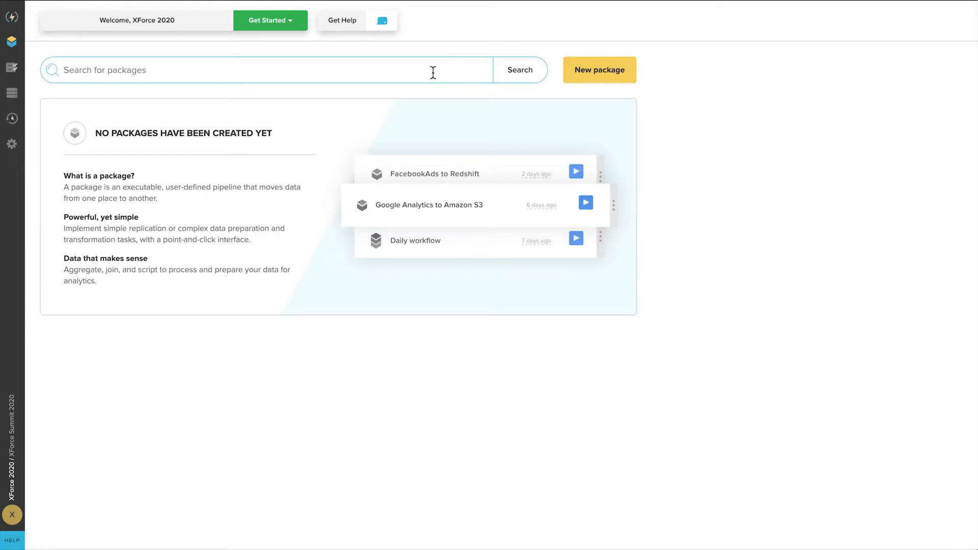
click(588, 74)
text(Intercom C)
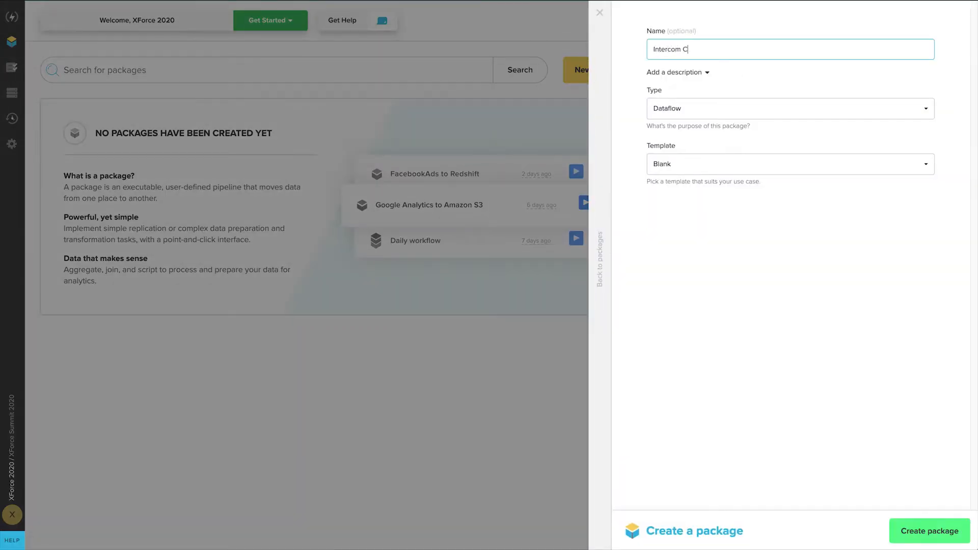
text(ompanies -> Salesforce)
click(914, 530)
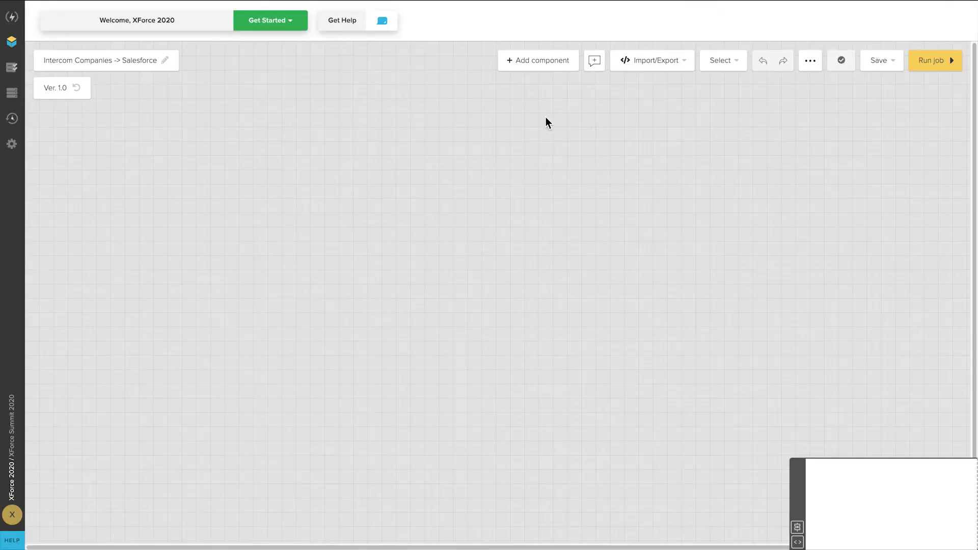
- Add a REST API source component near the upper left of the package canvas and name it load_intercom_companies
click(532, 63)
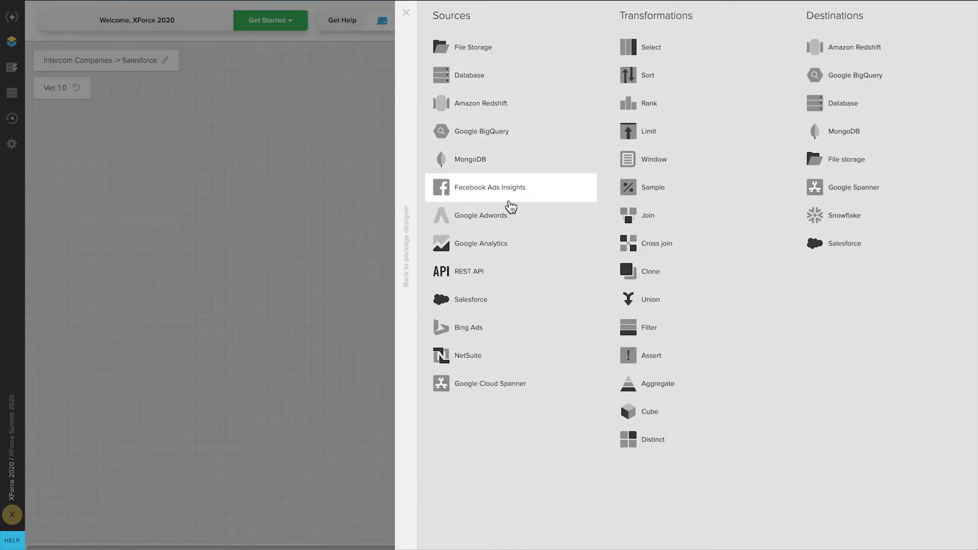
click(502, 275)
drag(530, 116, 216, 131)
click(218, 127)
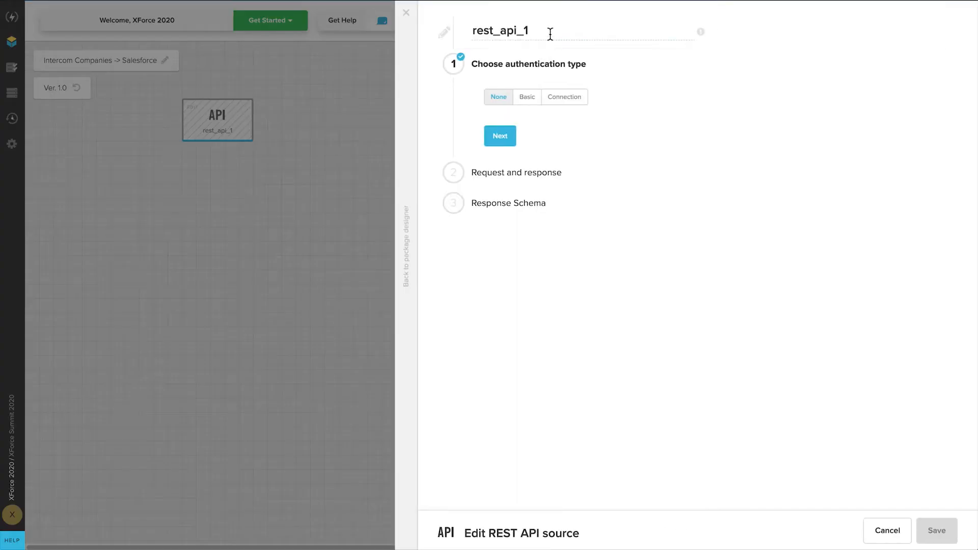
drag(550, 30, 469, 32)
text(load_intercom_companies)
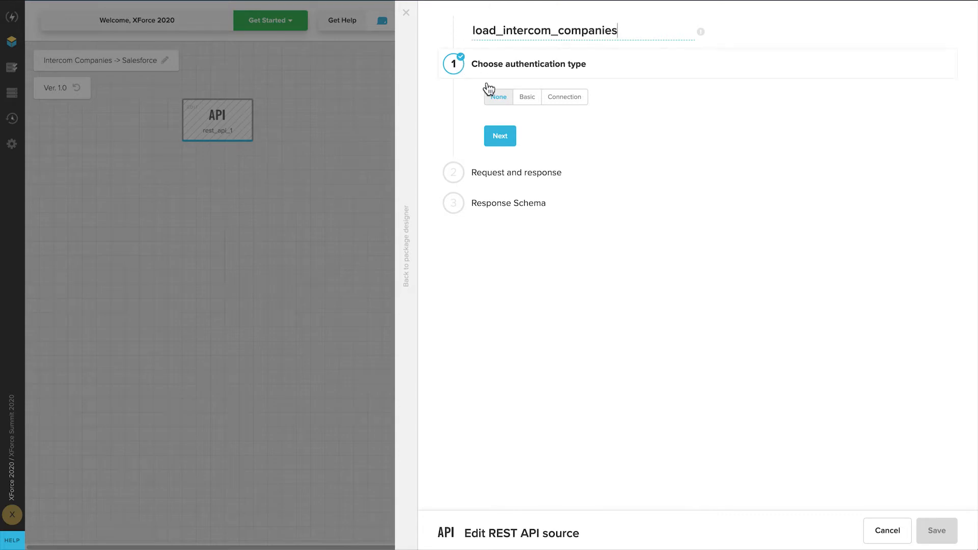
- Set the source's authentication type to Connection using the Xplenty Intercom connection
click(528, 99)
click(563, 103)
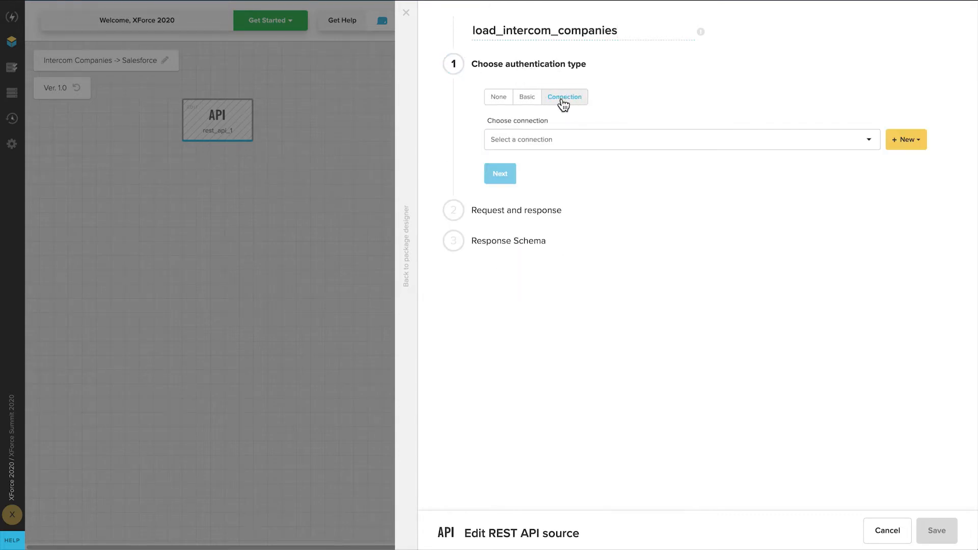
click(557, 144)
click(594, 243)
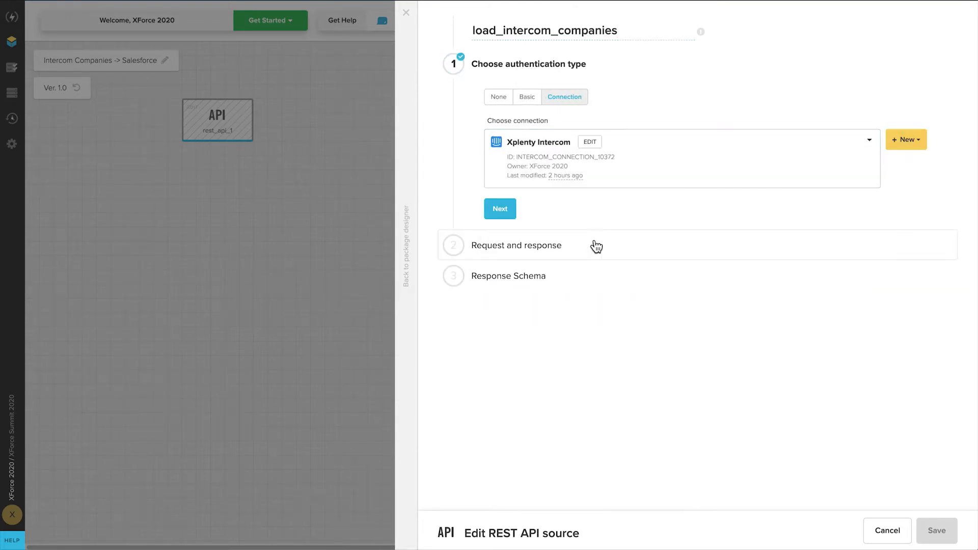
click(500, 209)
click(546, 180)
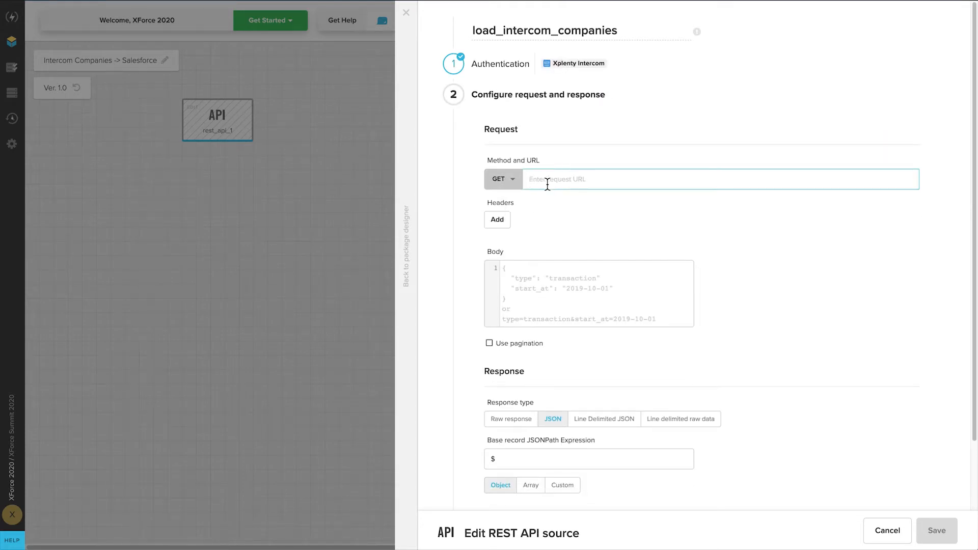
text(https://api.intercom.io/companies)
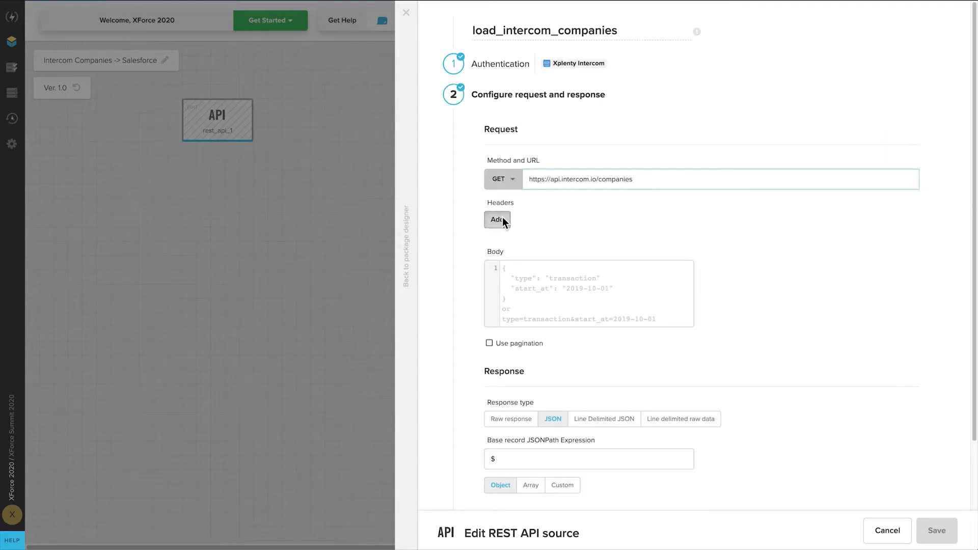
click(498, 220)
text(Accept)
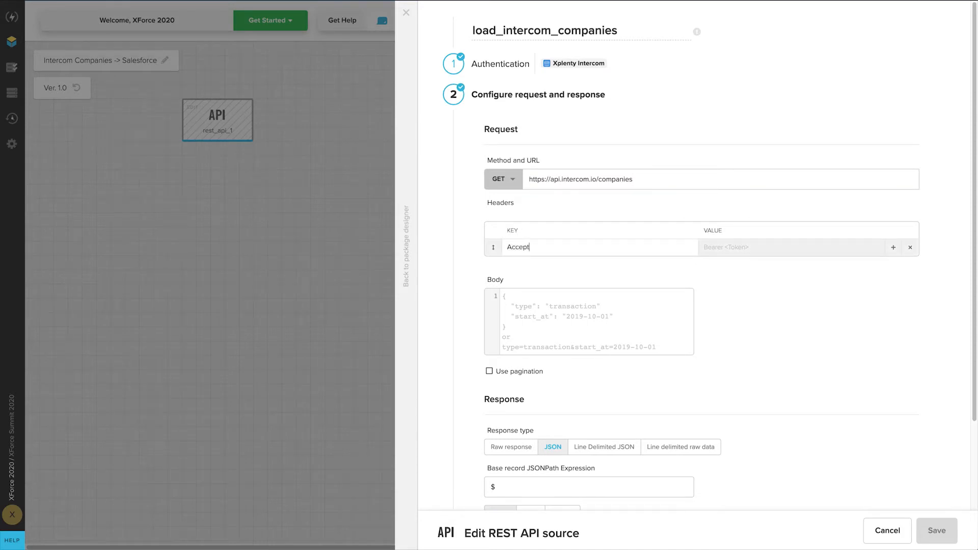
key(Tab)
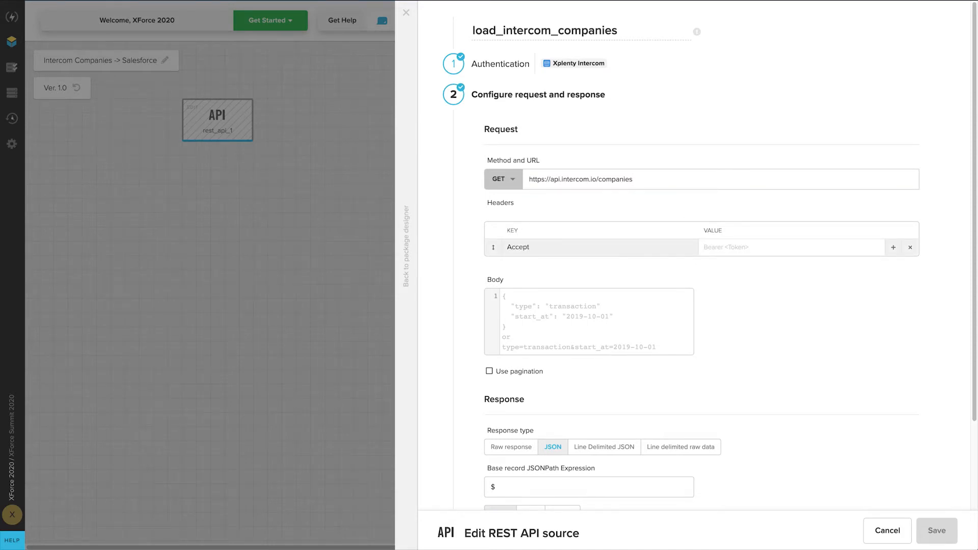
text(application/json)
scroll(500, 303, down, 2)
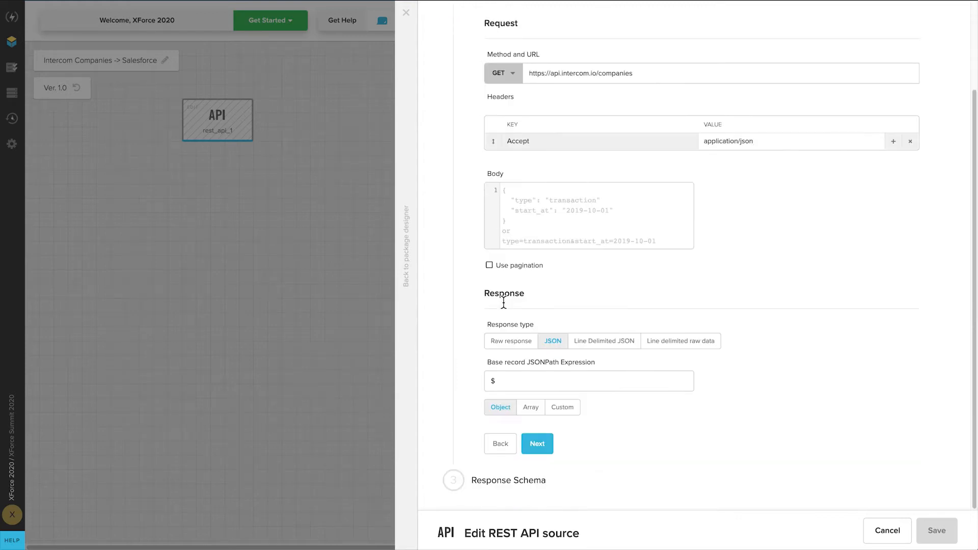
- Load the response schema and examine the first company record within the companies array in the data preview
click(542, 444)
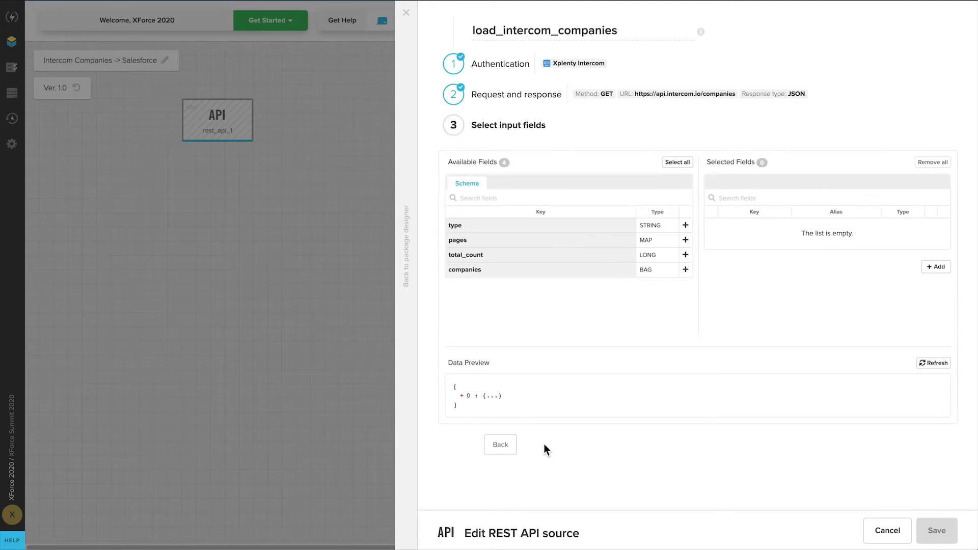
click(465, 397)
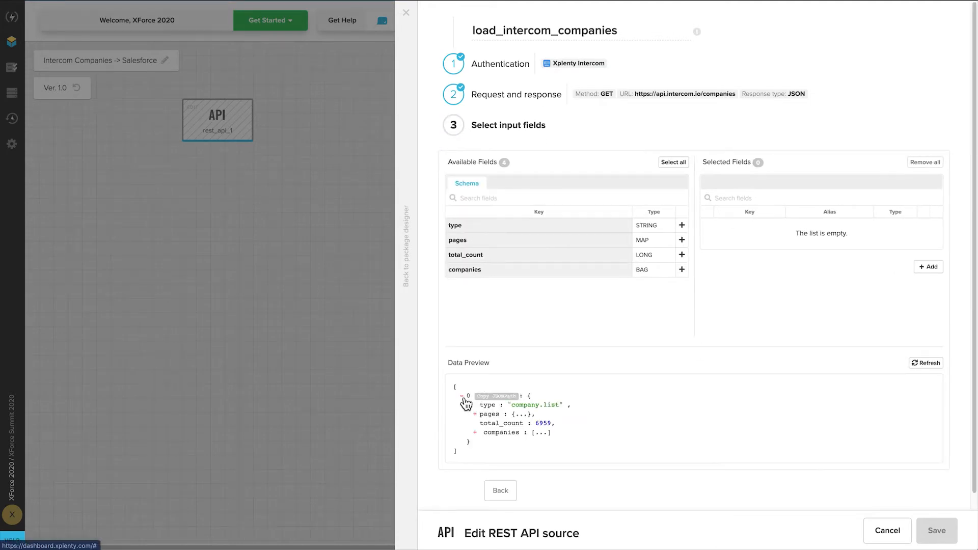
click(475, 432)
click(488, 442)
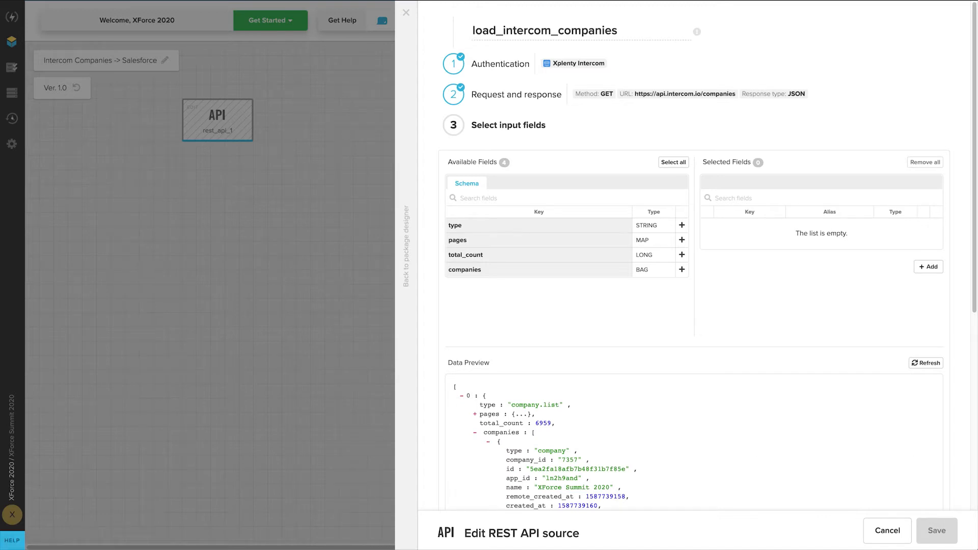
- Return to the request settings and append ?created_since=2020-04-23T00:00:00Z to the companies URL
click(877, 102)
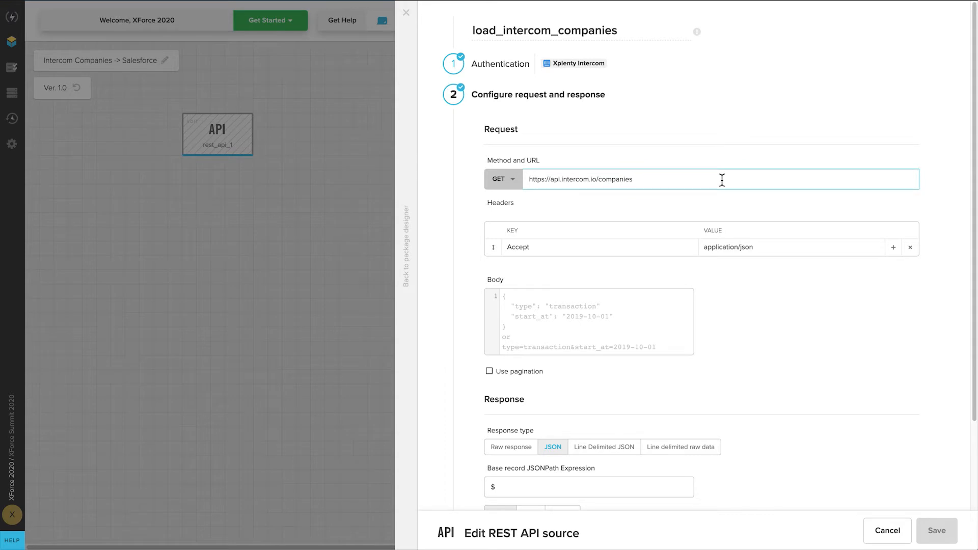
text(?created_since=)
text(2020-04-23T00:00:00Z)
- Set the base record JSONPath expression to $.companies[*] and load the resulting input fields
click(535, 487)
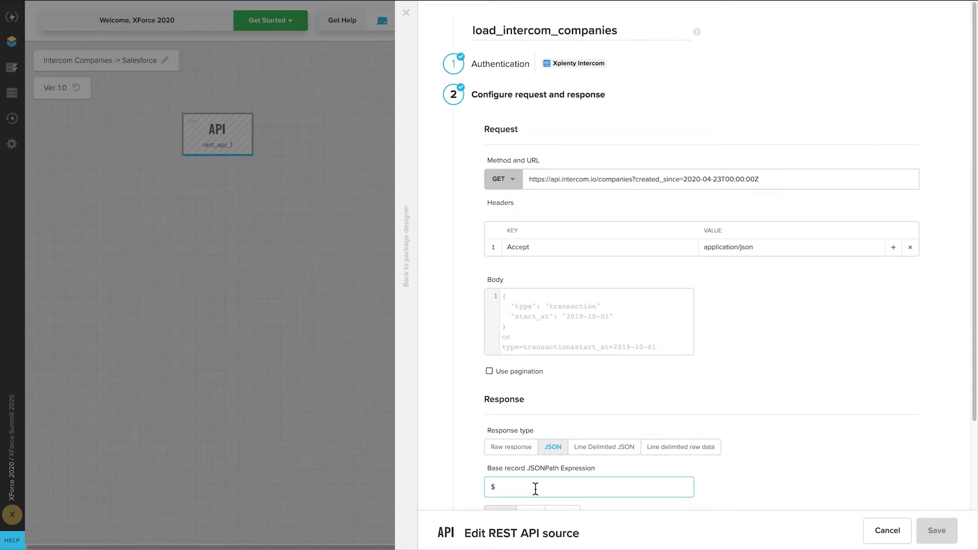
text(.companies[*)
scroll(594, 481, down, 2)
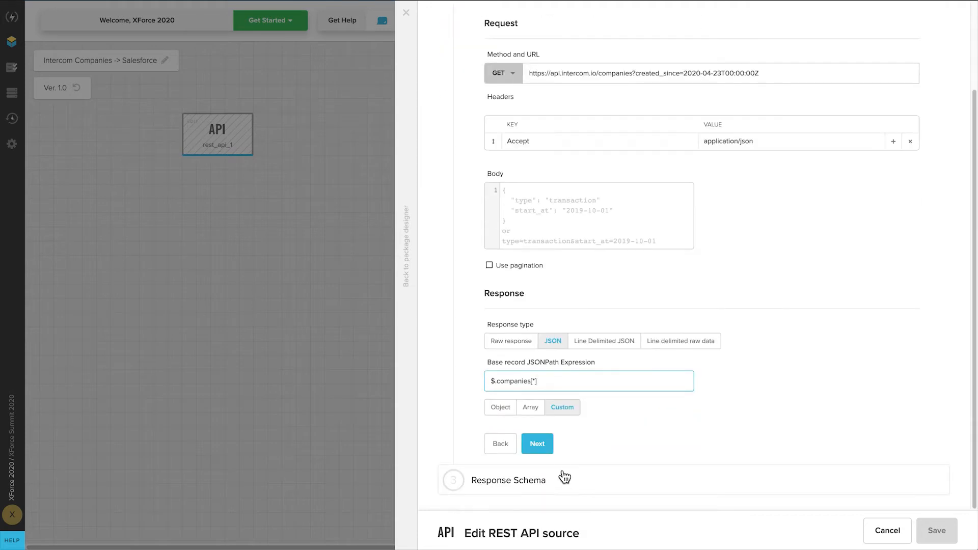
click(550, 448)
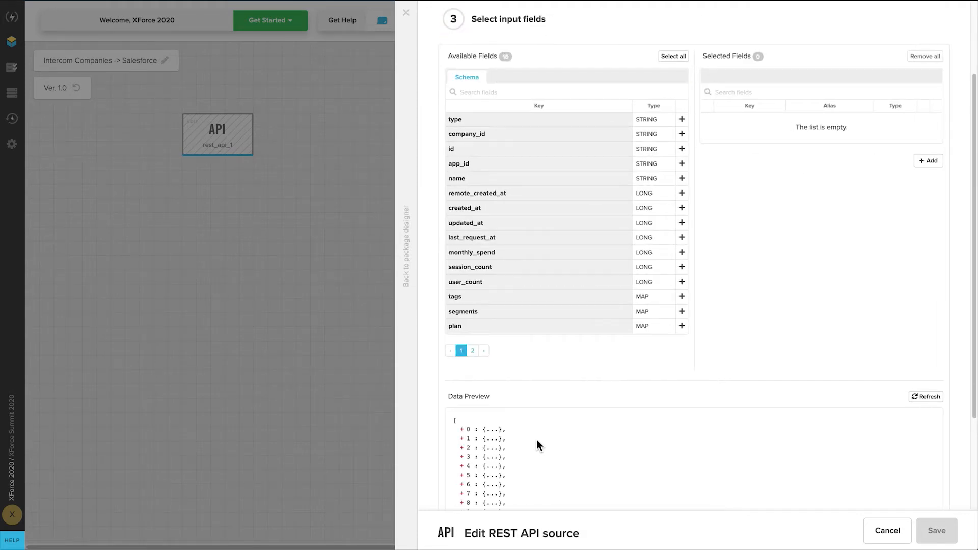
- Inspect the first previewed record, select the id and name input fields, and save the REST API source
click(464, 430)
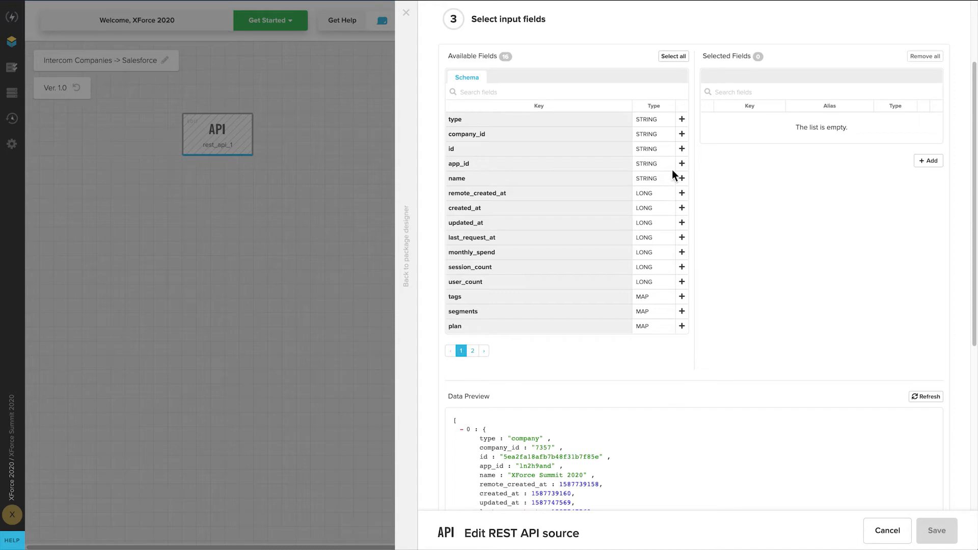
click(681, 149)
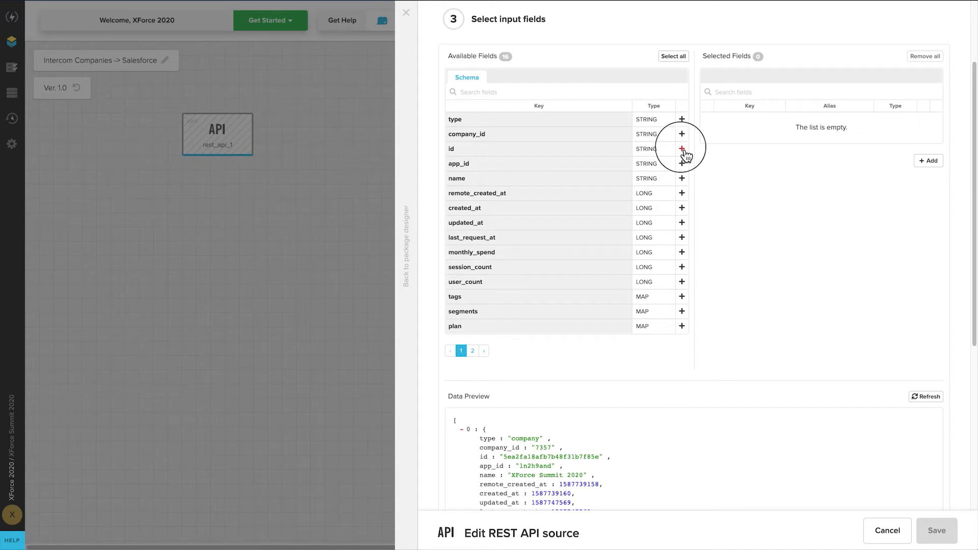
click(681, 178)
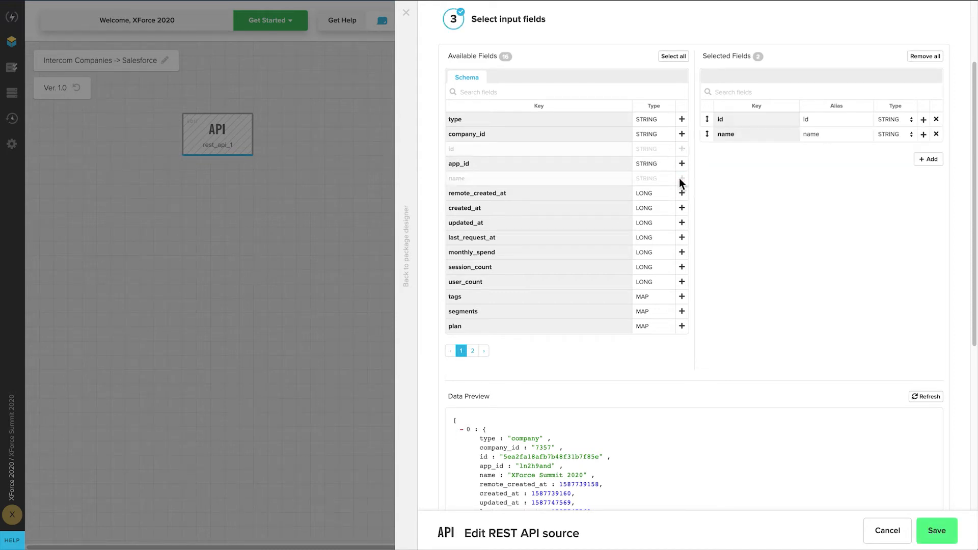
click(939, 531)
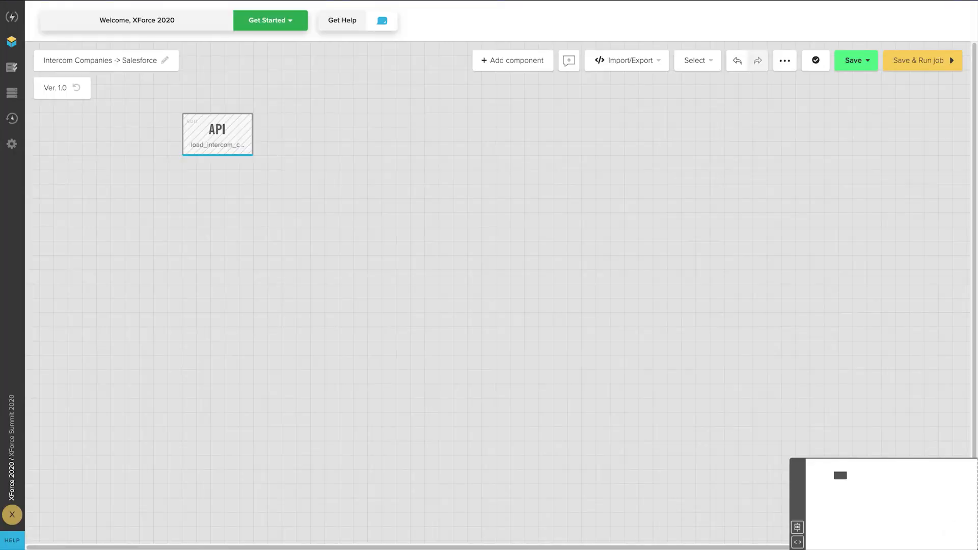
- Attach a Salesforce destination to the REST API source and name it push_salesforce_accounts
mouse_move(220, 137)
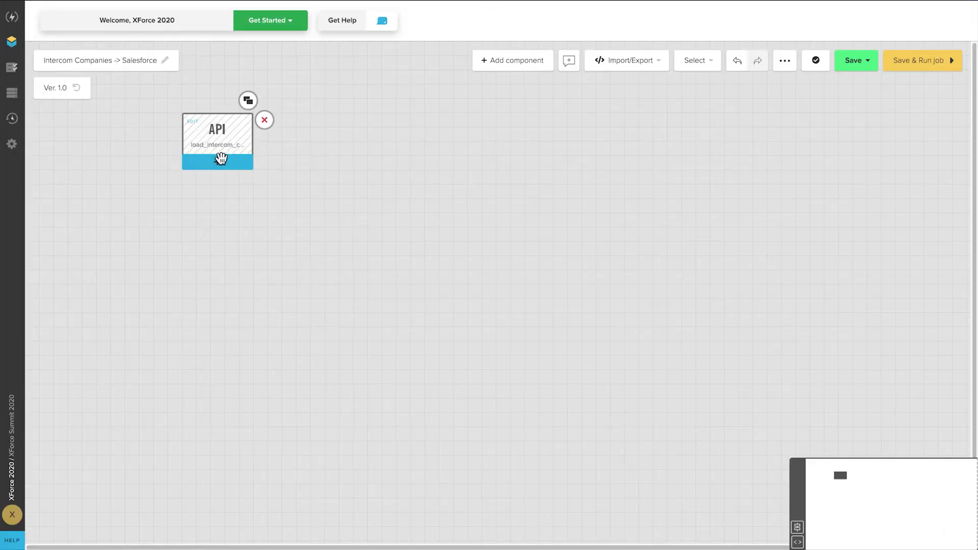
click(217, 163)
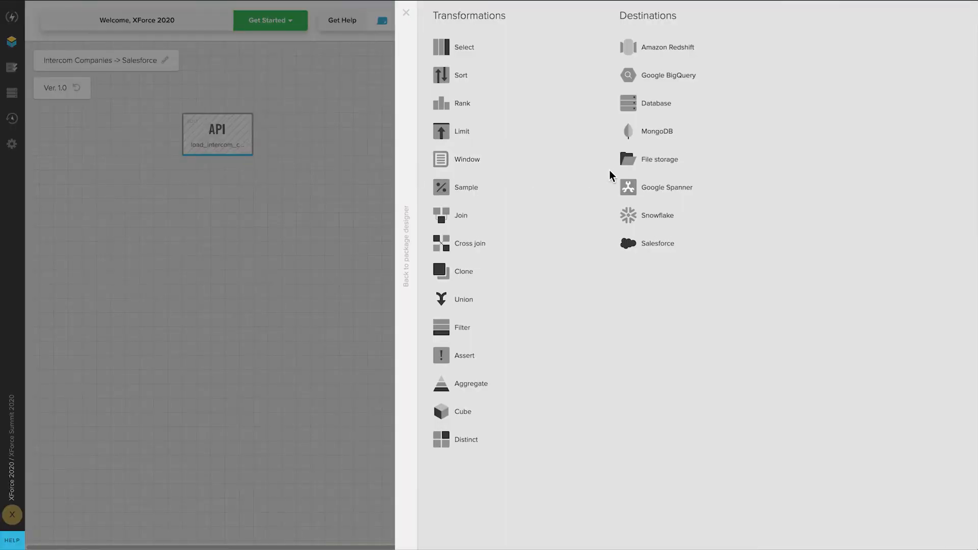
click(667, 245)
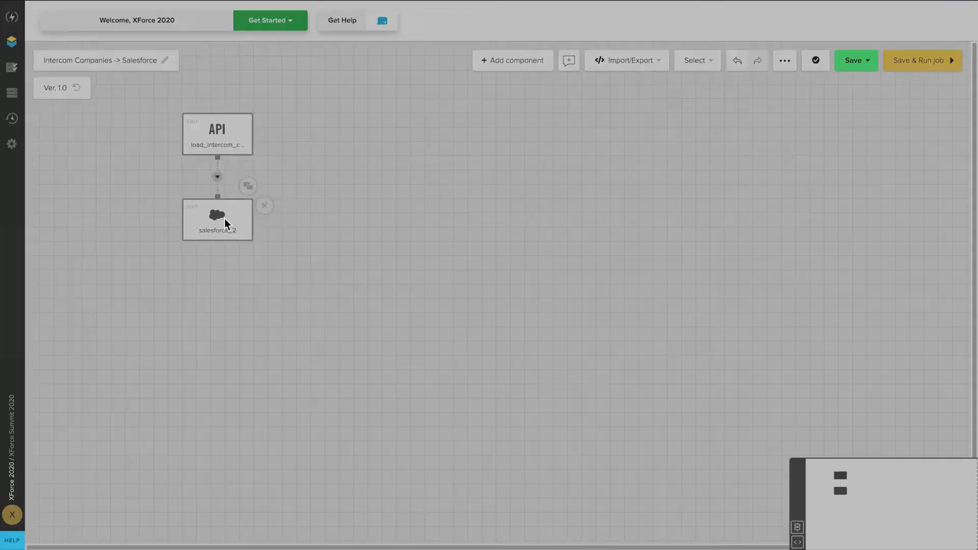
click(225, 219)
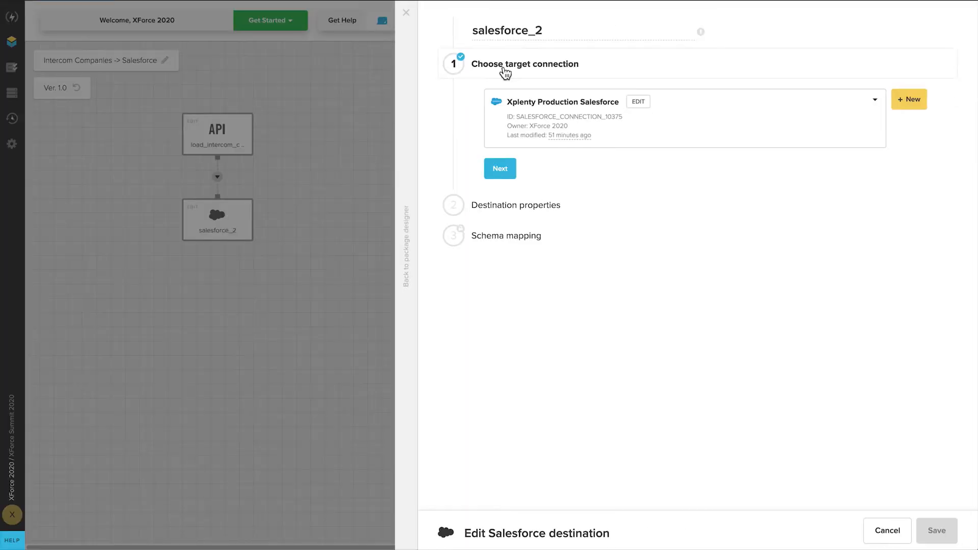
drag(536, 31, 462, 32)
text(push)
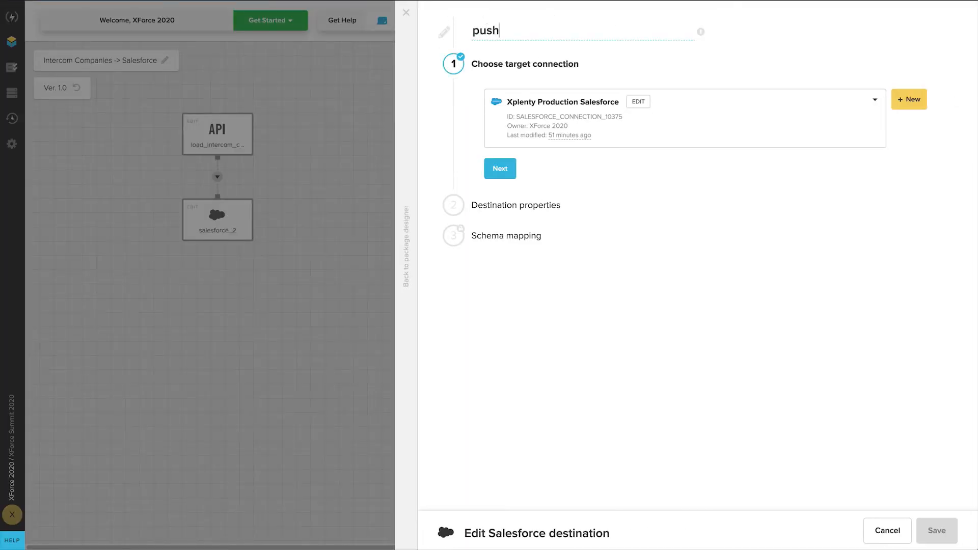
text(_salesforce_accounts)
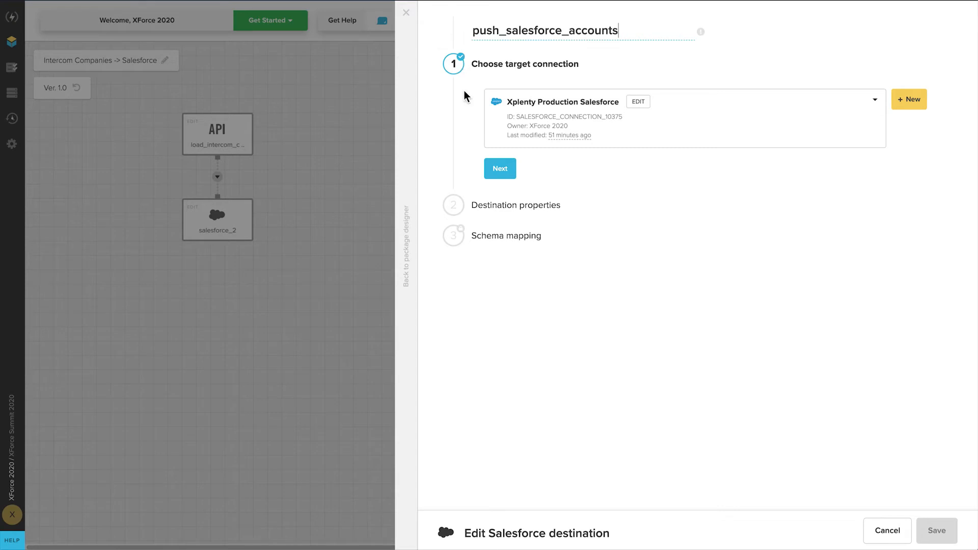
- Keep the Xplenty Production Salesforce connection and set Account as the target object with the Insert only operation
click(500, 168)
click(512, 149)
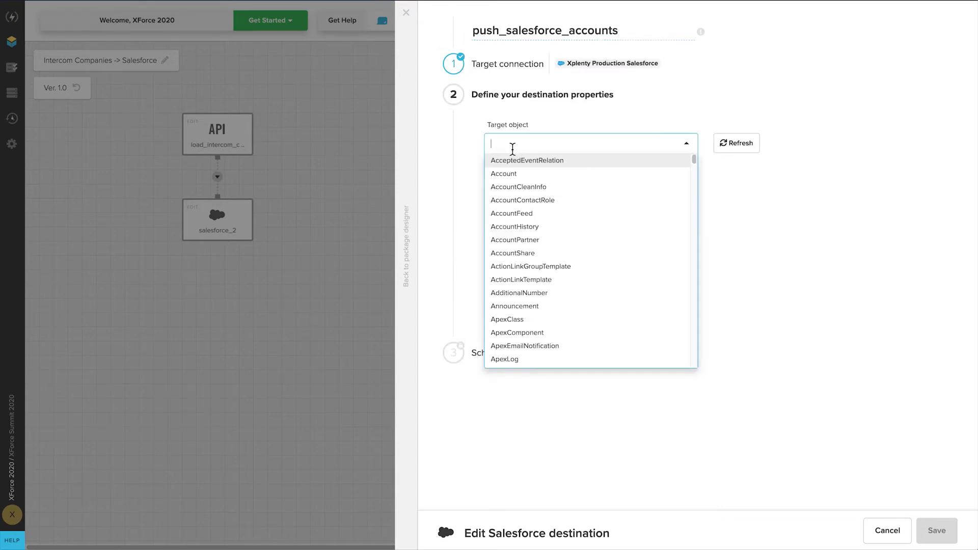
click(519, 172)
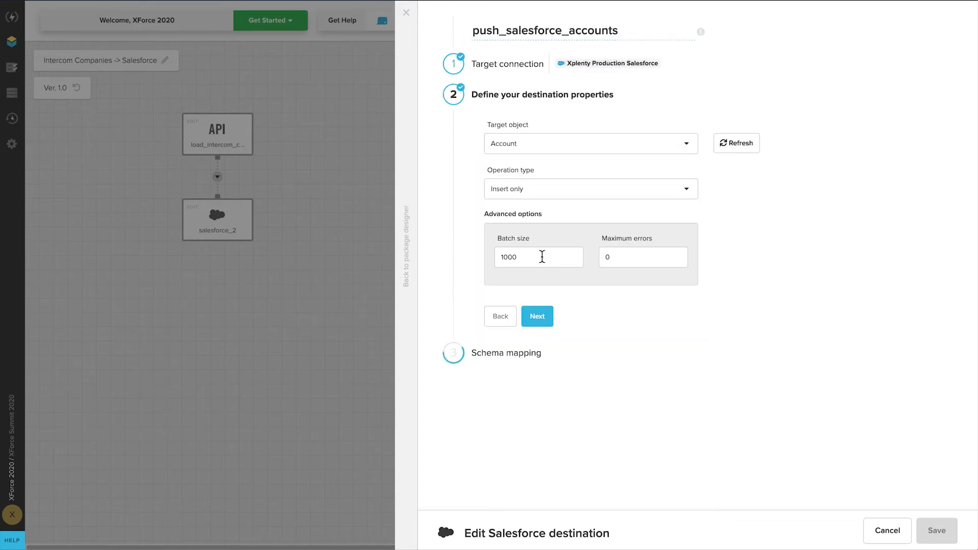
click(545, 318)
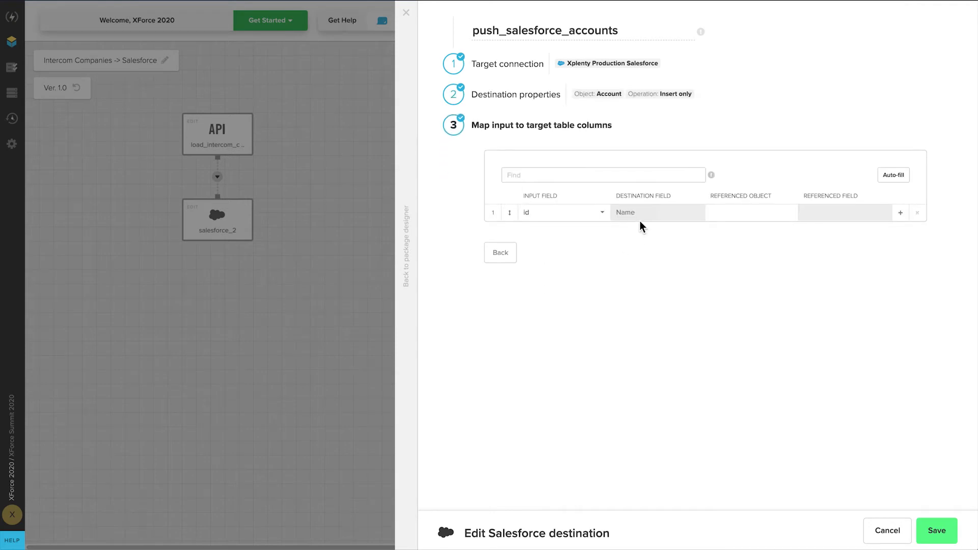
- Map the input field name to Name and id to Intercom_ID__c, and save the Salesforce destination
click(601, 213)
click(589, 243)
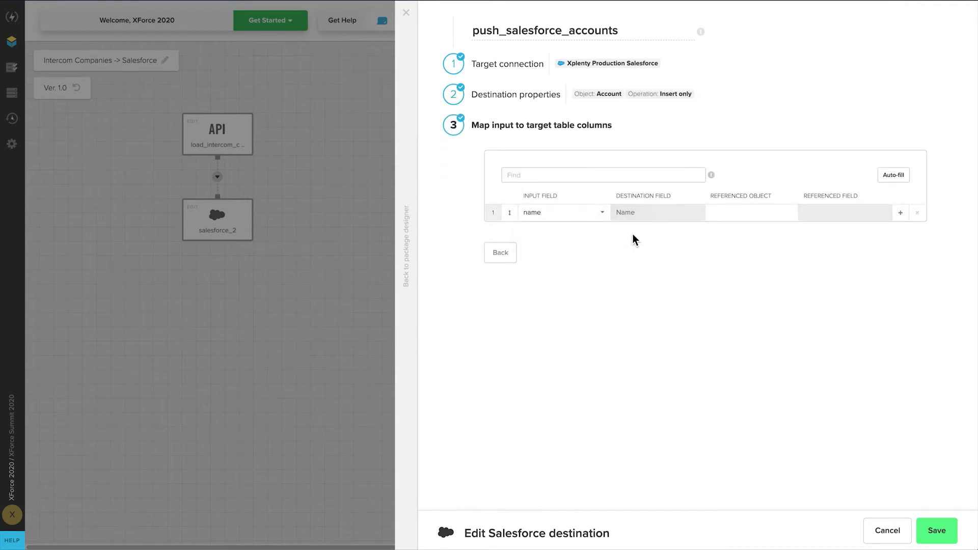
click(899, 214)
click(682, 230)
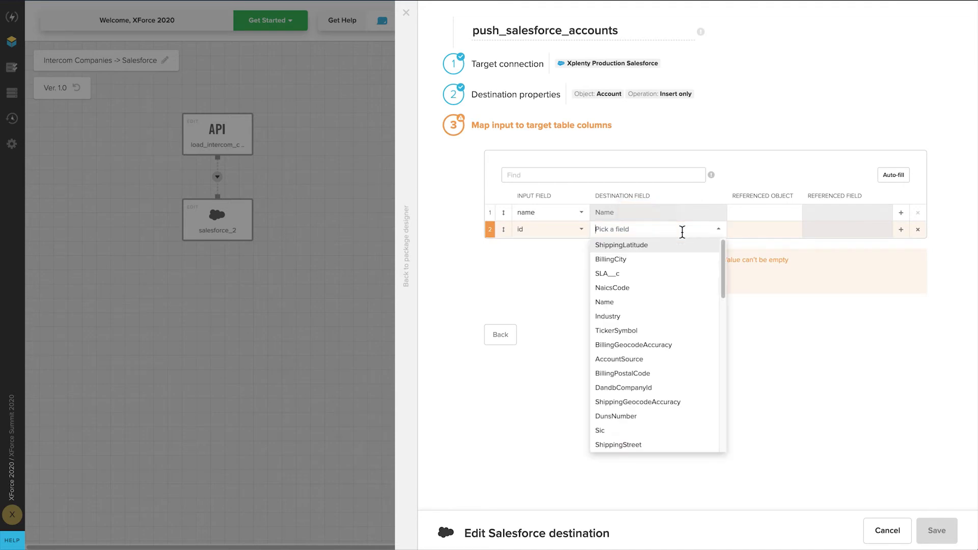
text(Intercom)
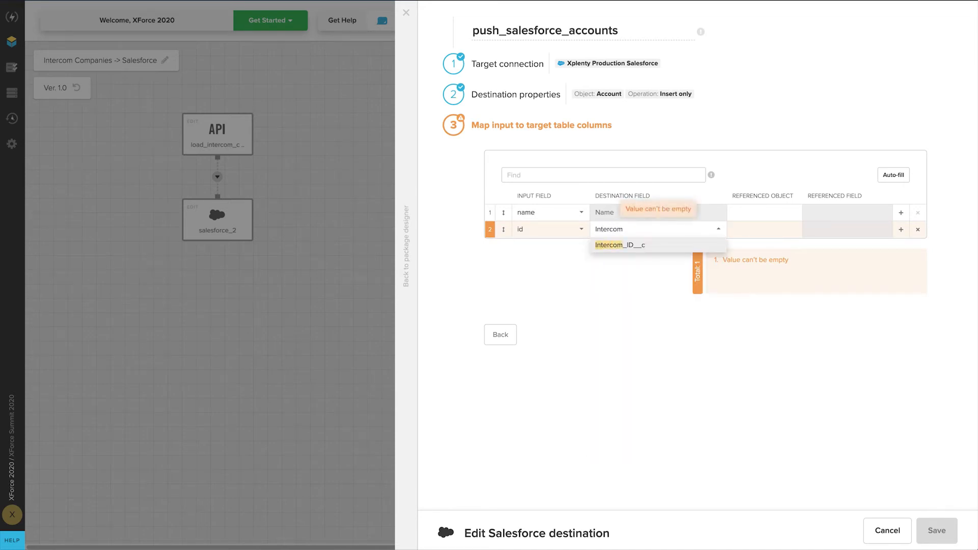
click(674, 247)
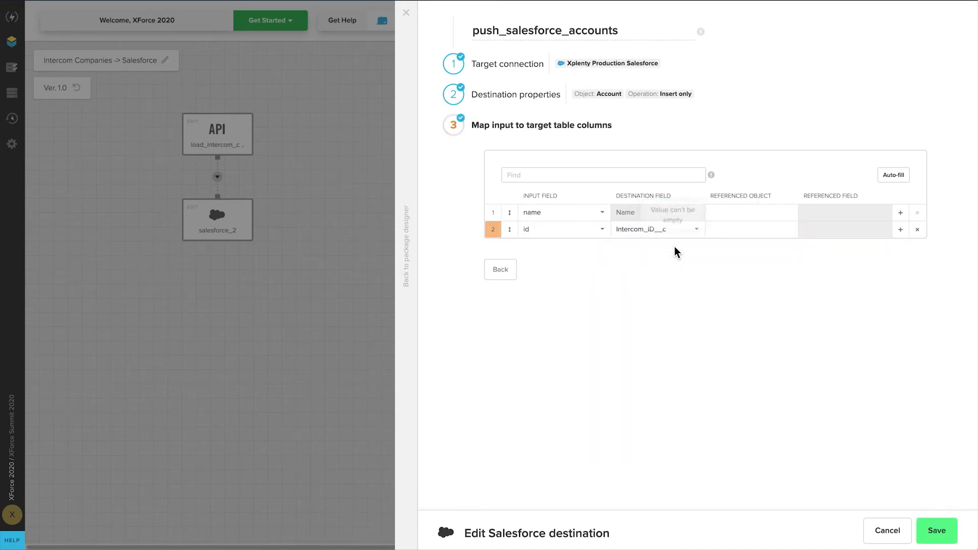
click(936, 532)
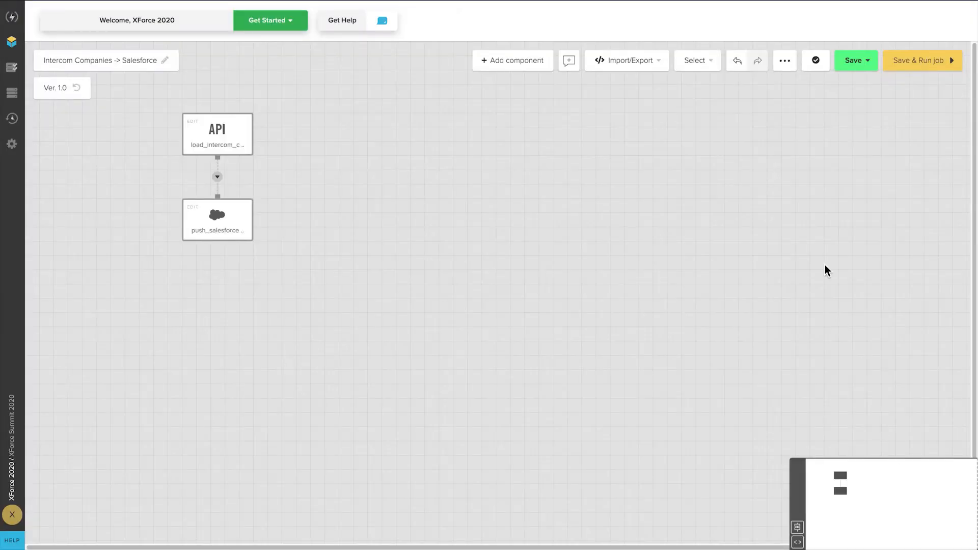
- Save and validate the package, and run it as a job on the warm-forest-2187 cluster
click(815, 62)
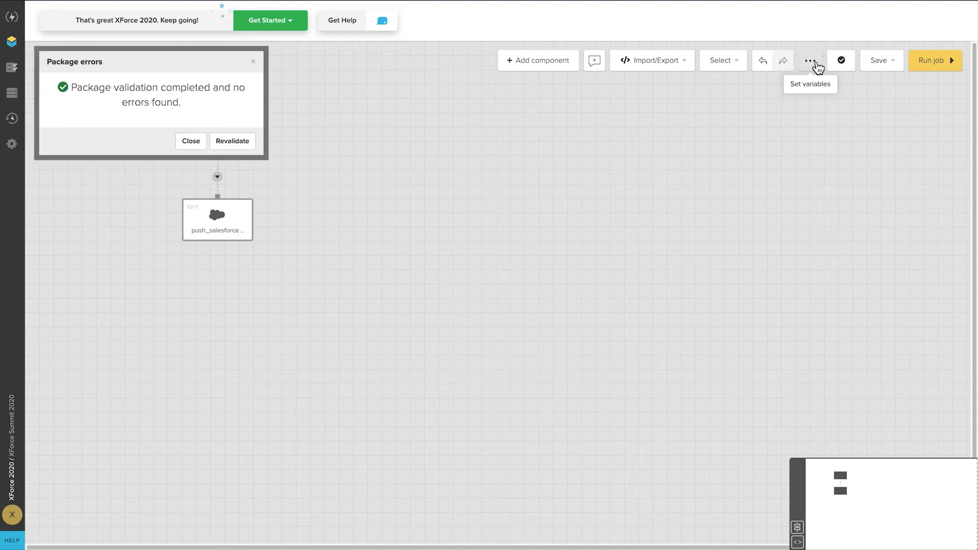
click(192, 142)
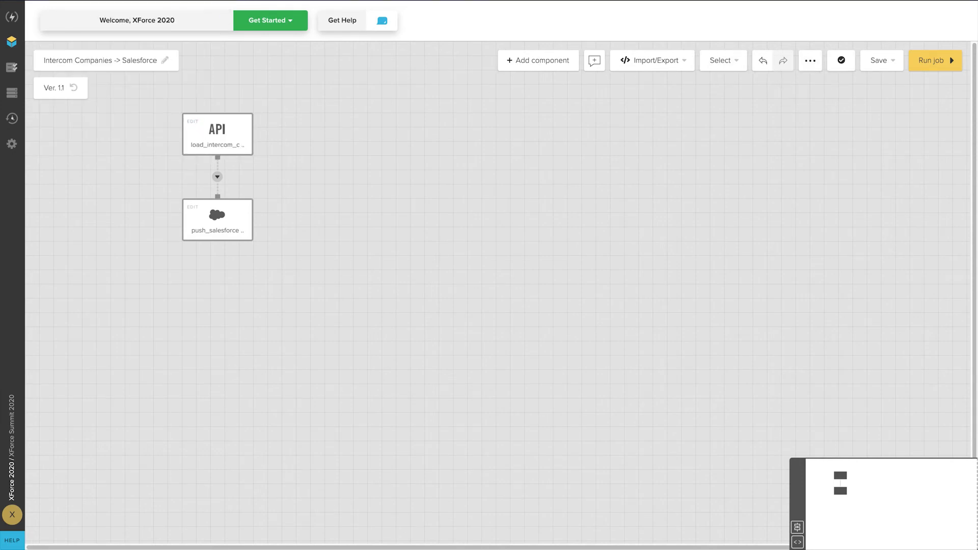
click(924, 64)
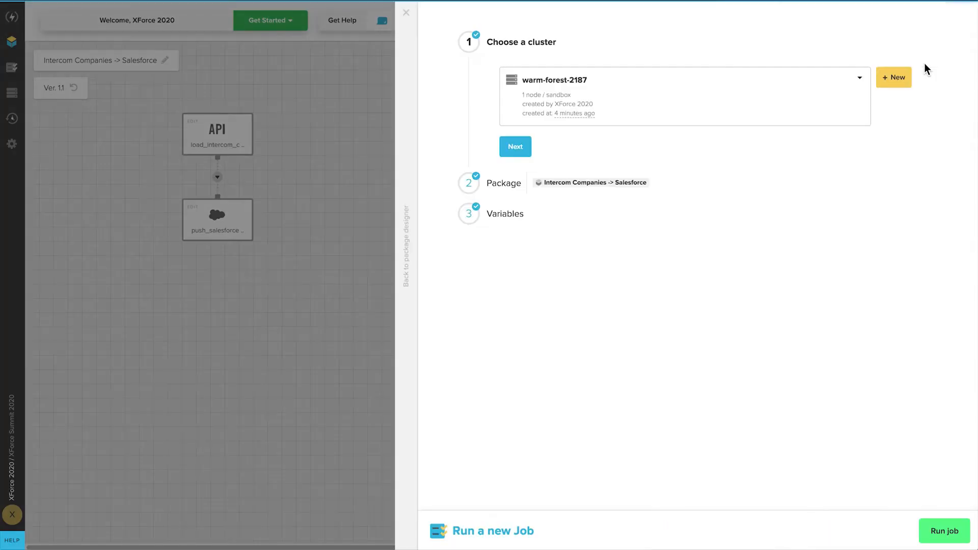
click(945, 530)
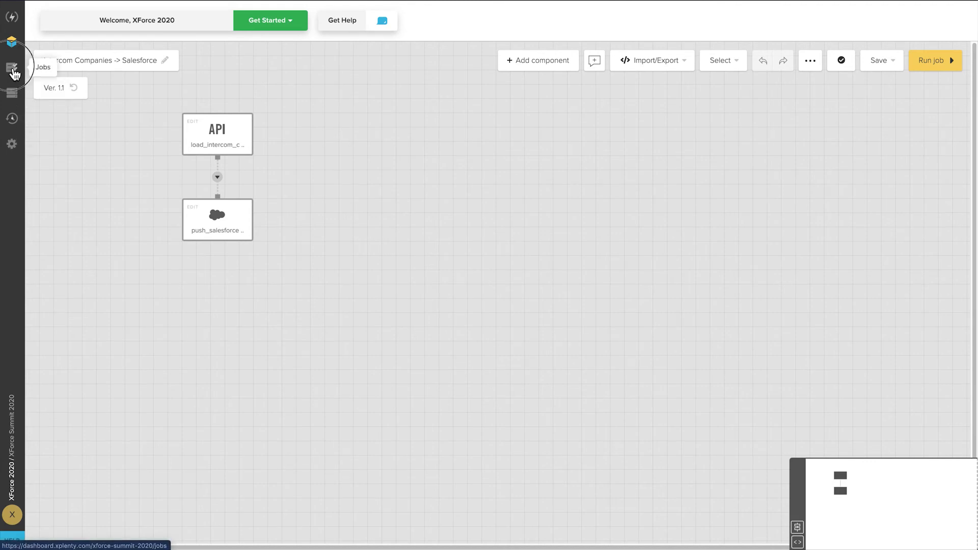
- Inspect the Intercom Companies job's outputs and variables, highlighting the variable name _PACKAGE_LAST_SUCCESSFUL_JOB_SUBMISSION_TIMESTAMP
click(13, 71)
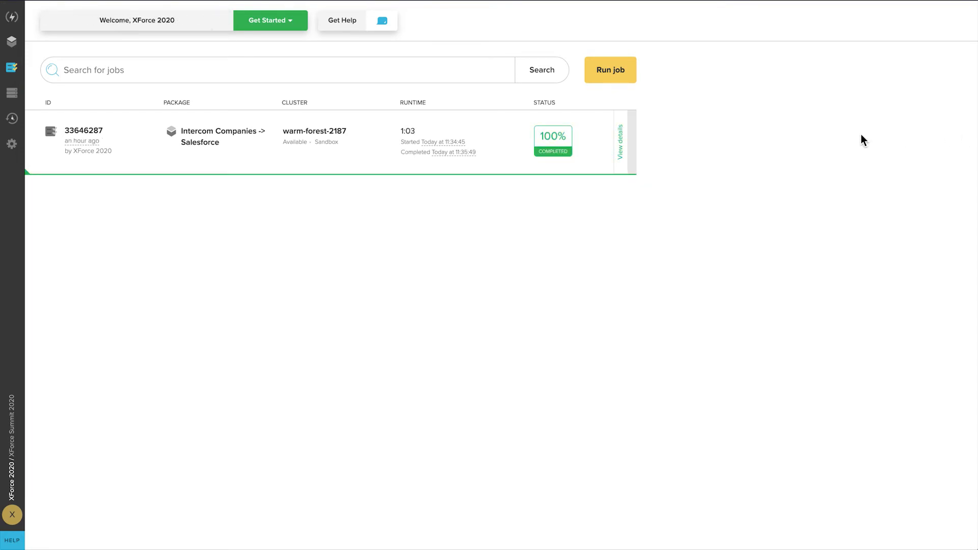
click(620, 140)
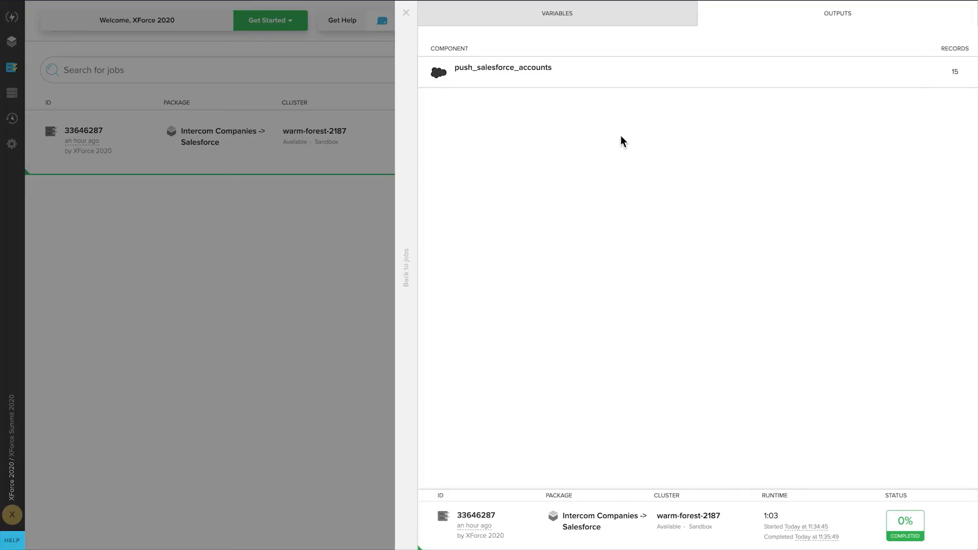
click(613, 22)
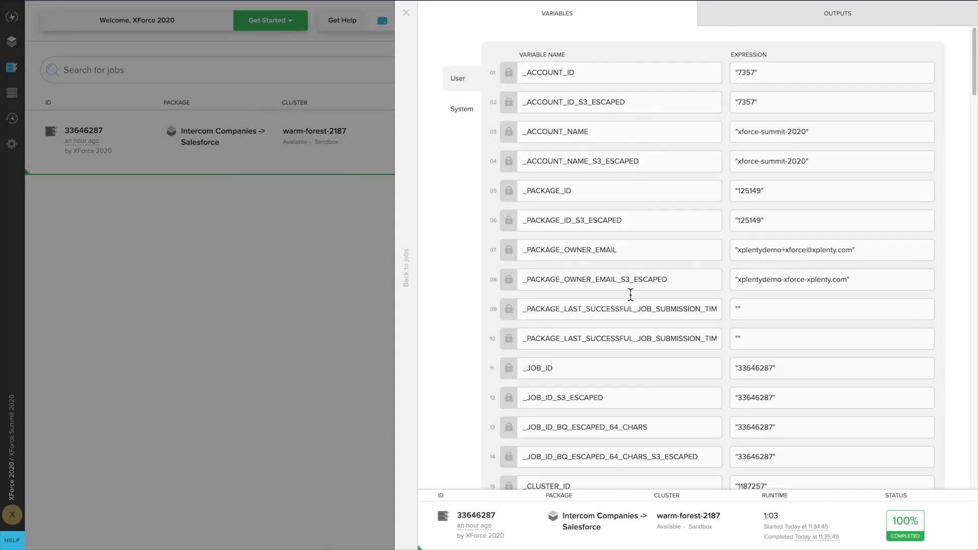
scroll(632, 305, down, 6)
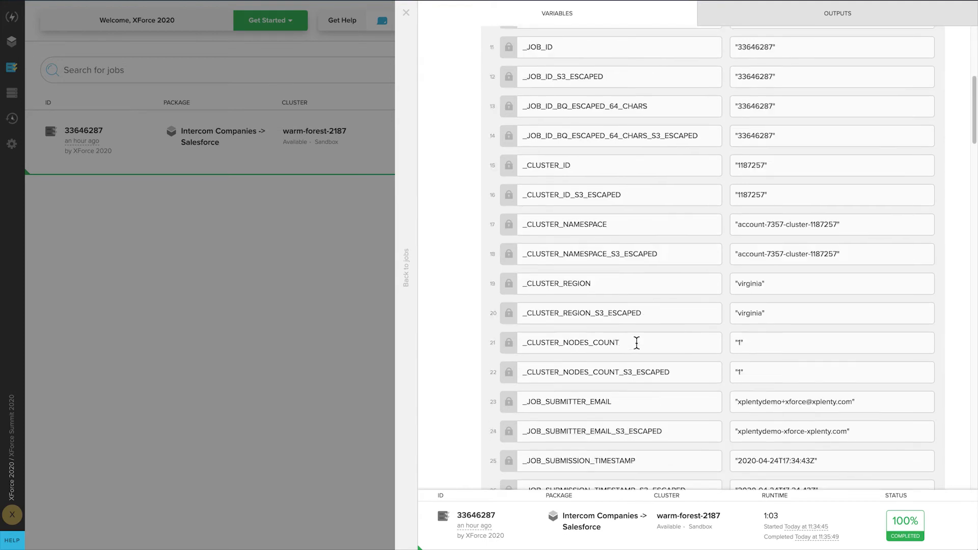
scroll(636, 342, down, 4)
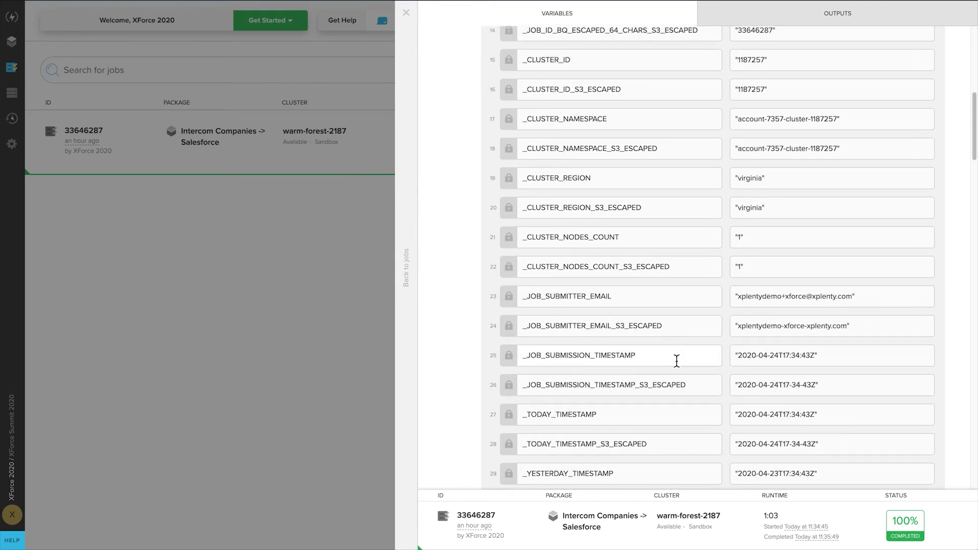
scroll(678, 358, up, 3)
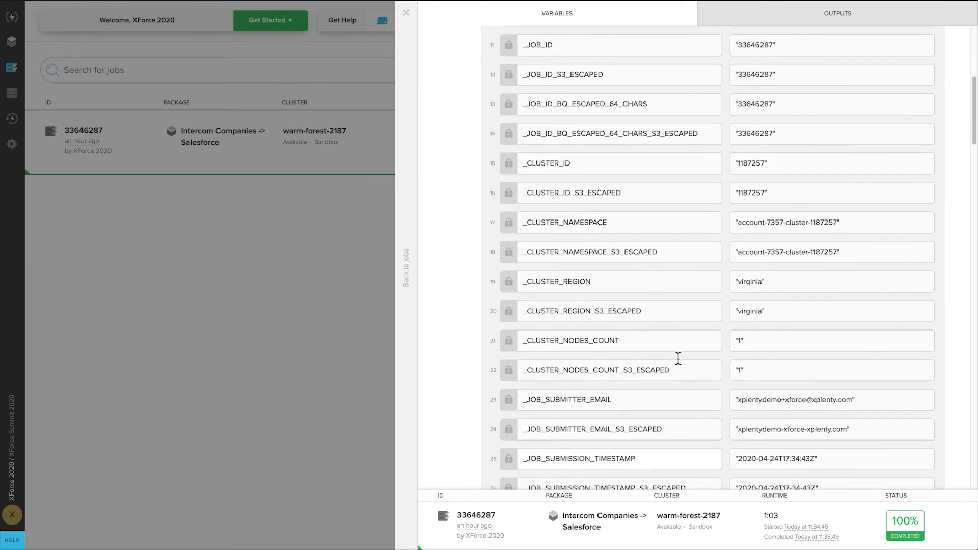
scroll(678, 358, up, 5)
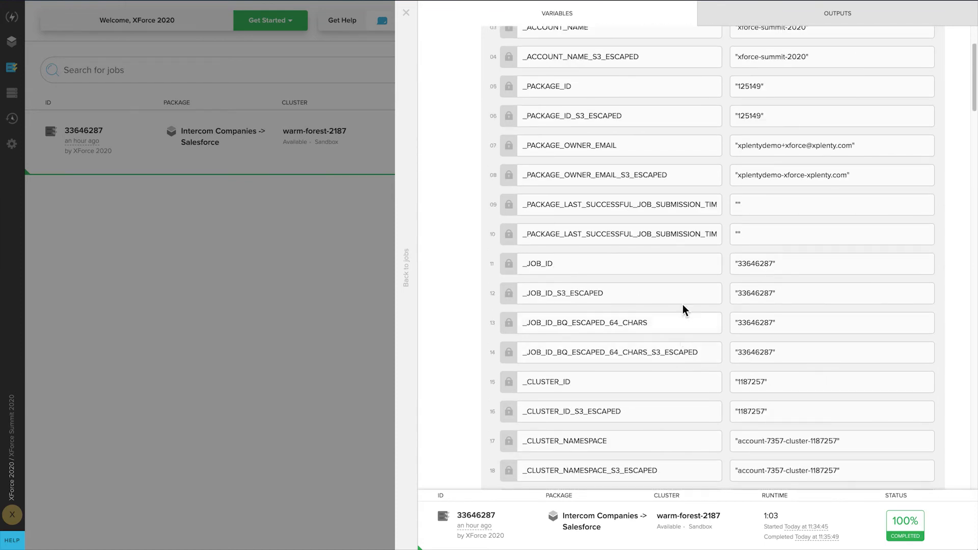
drag(523, 206, 721, 207)
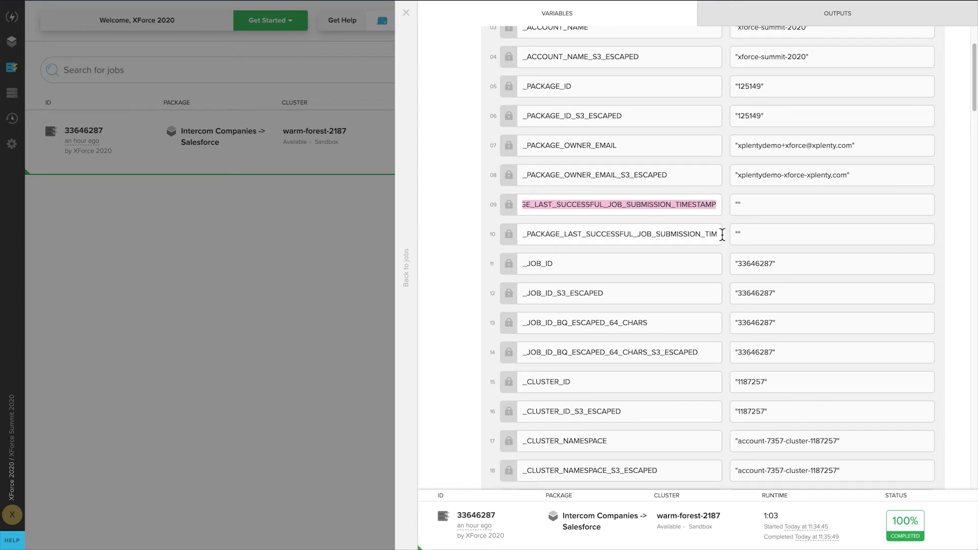
click(406, 12)
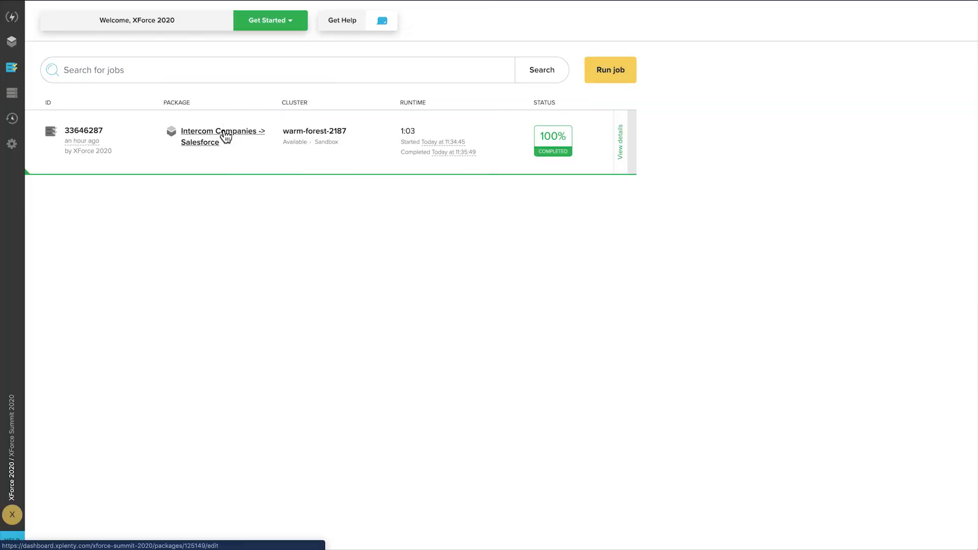
- Reopen the Intercom Companies package and save a user variable lastSuccessfulTime with the value $_PACKAGE_LAST_SUCCESSFUL_JOB_SUBMISSION_TIMESTAMP
click(224, 137)
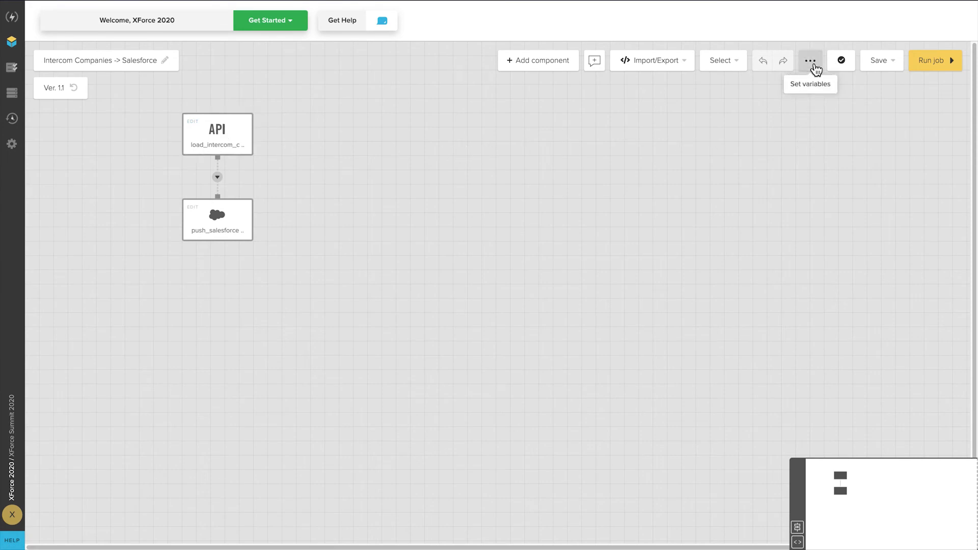
click(813, 63)
click(552, 97)
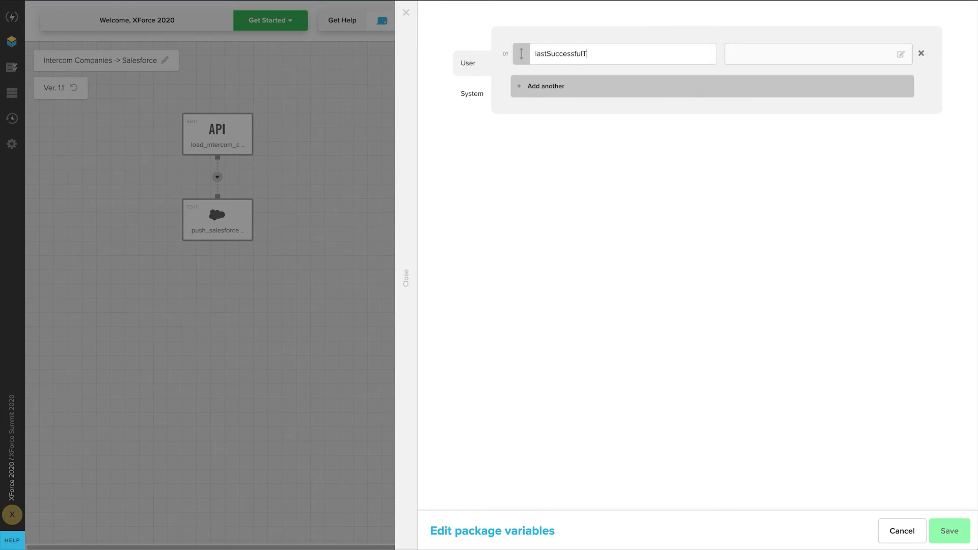
click(746, 62)
text($_LAST_SUCCESSFUL_JOB_SUBMISSION_TIMESTAMP)
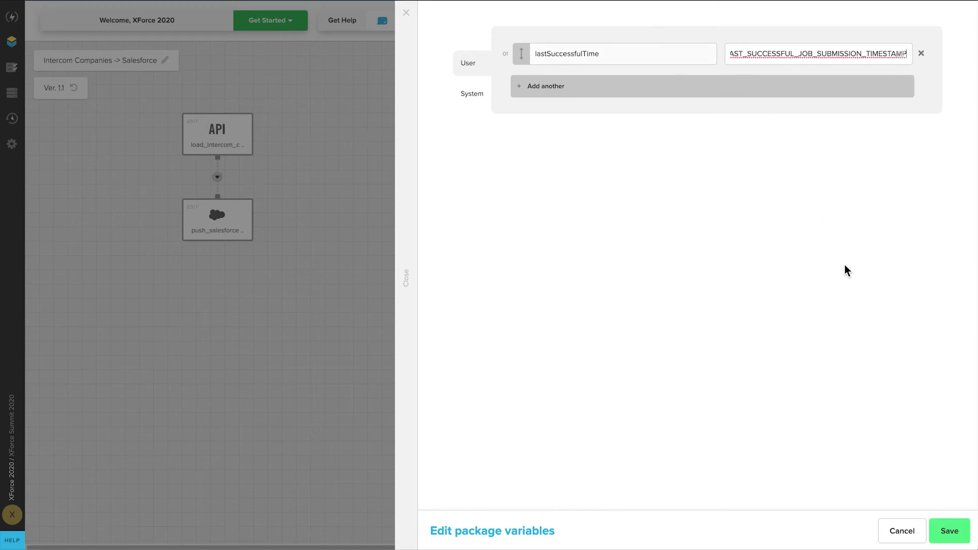
click(950, 531)
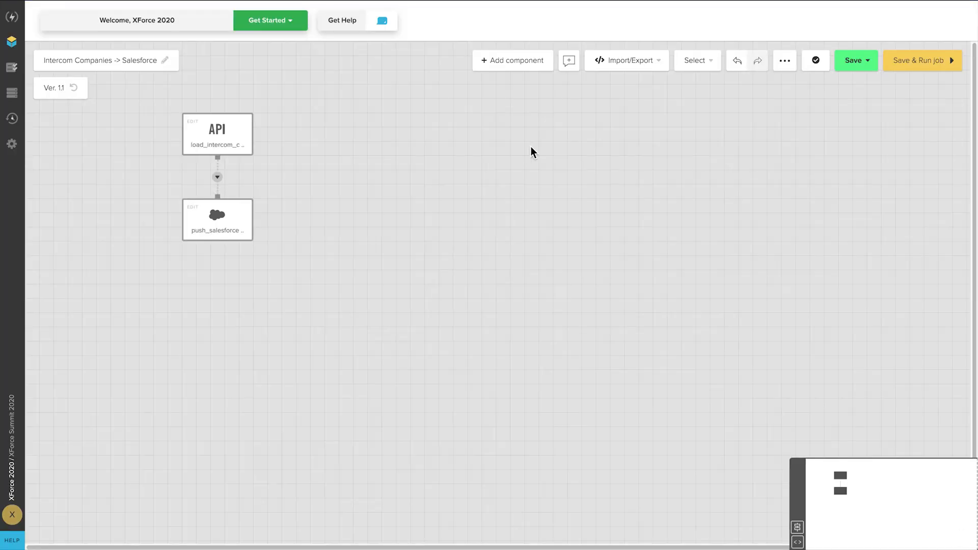
- Replace the created_since date in the load_intercom_companies request URL with $lastSuccessfulTime, and save and validate the package
click(236, 141)
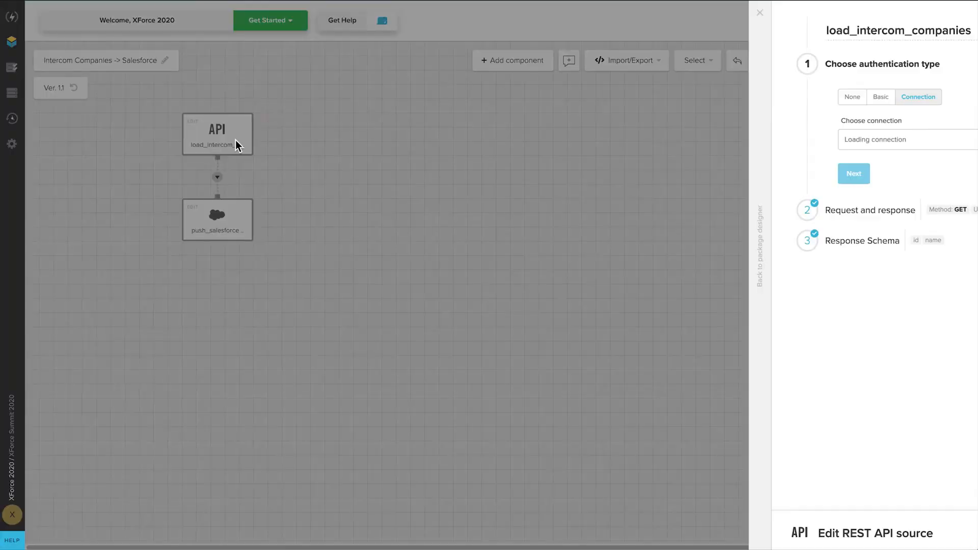
click(499, 209)
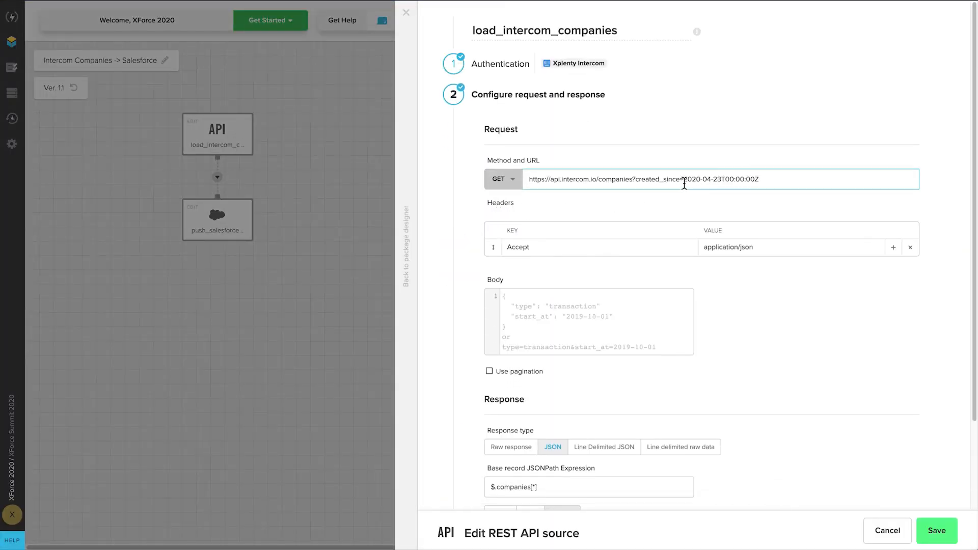
drag(683, 179, 770, 178)
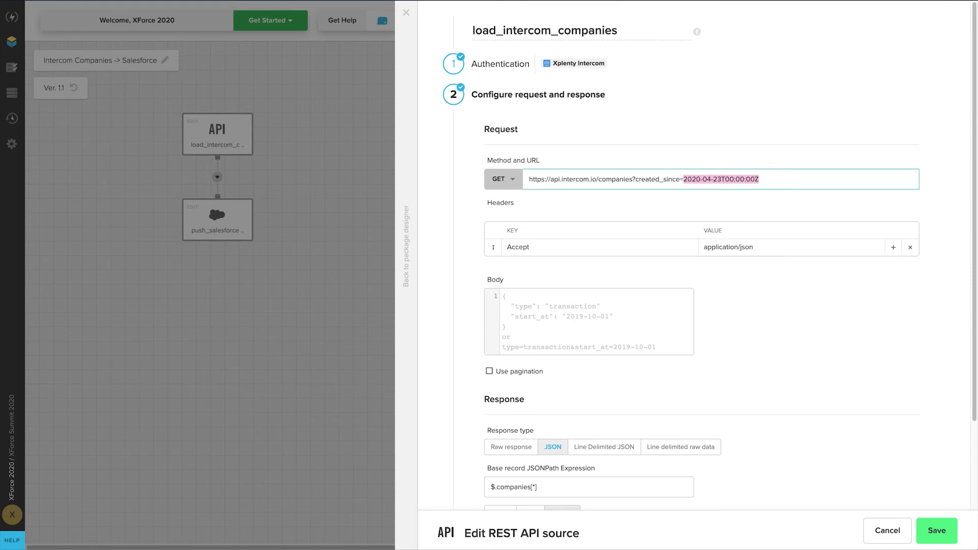
key(BackSpace)
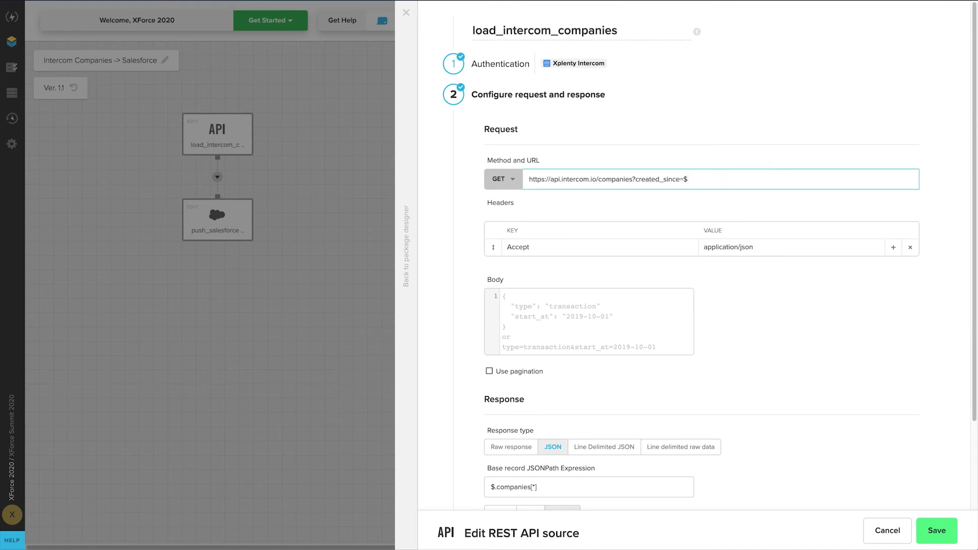
text($lastSuccessfulTime)
click(937, 532)
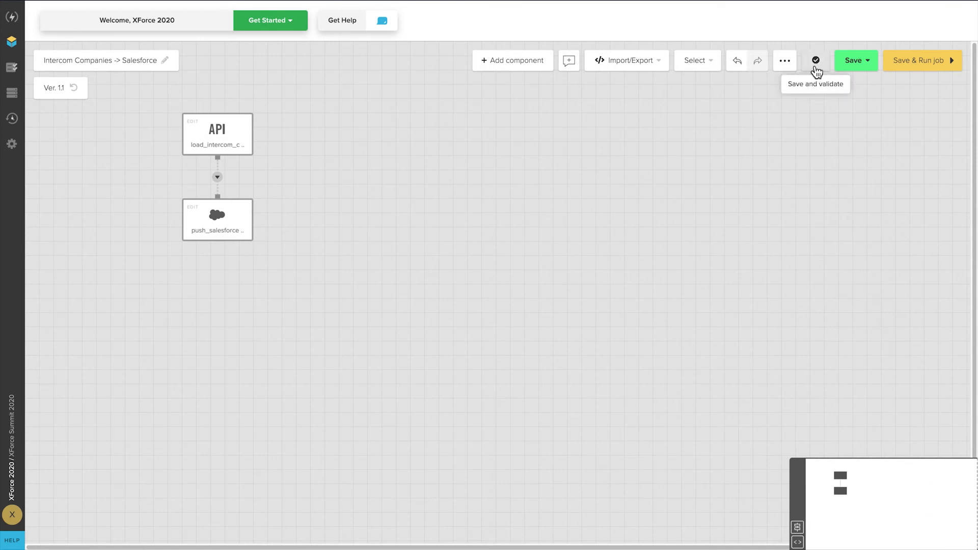
click(815, 61)
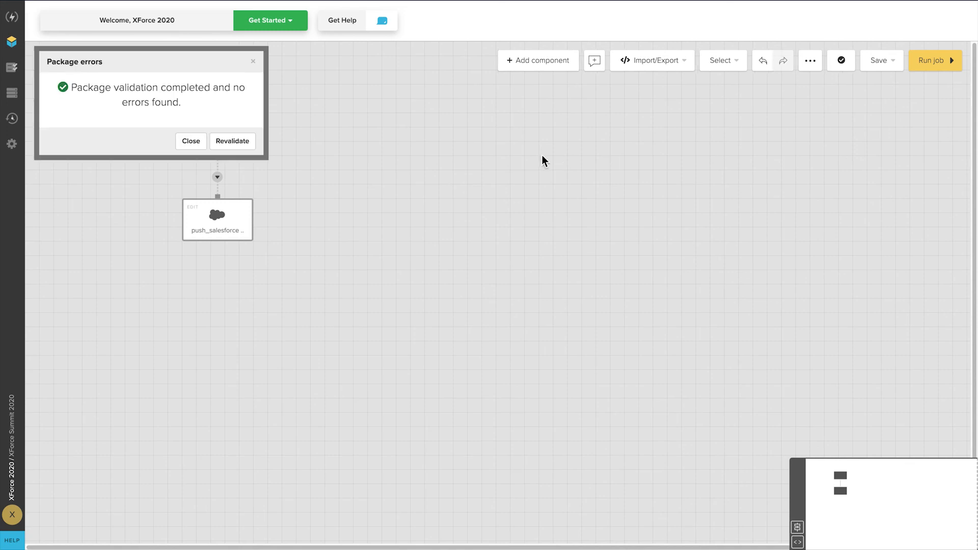
- Start a new schedule named Intercom Companies to Salesforce Accounts and switch its status on
click(12, 119)
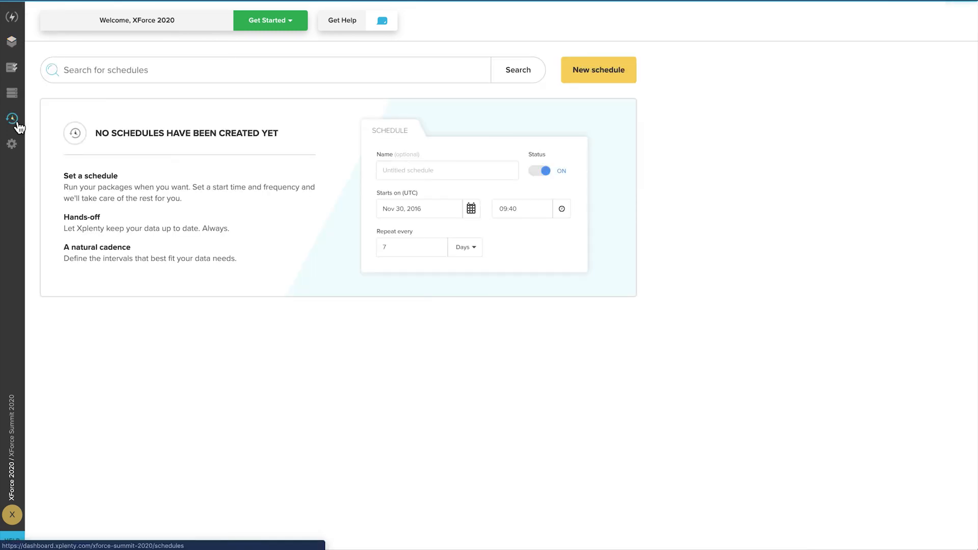
click(594, 78)
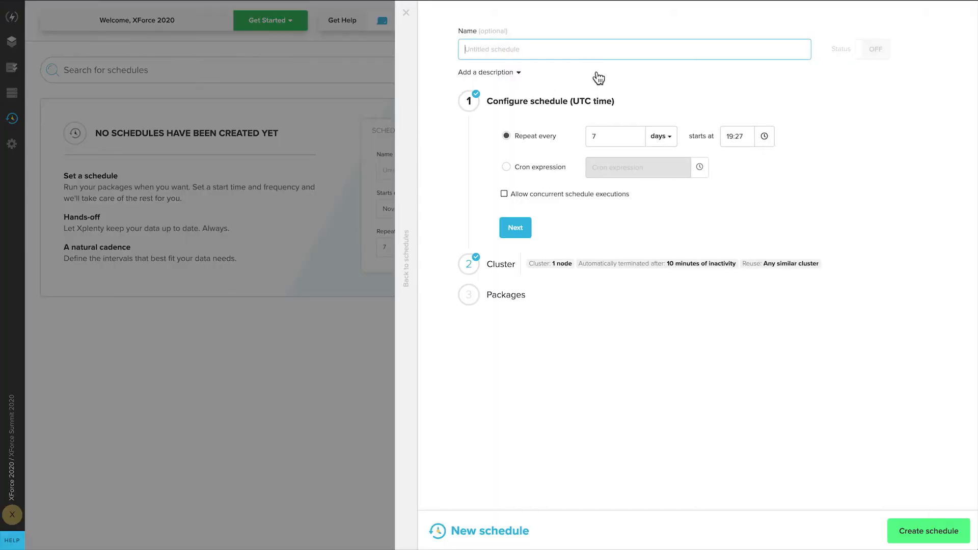
text(Interco)
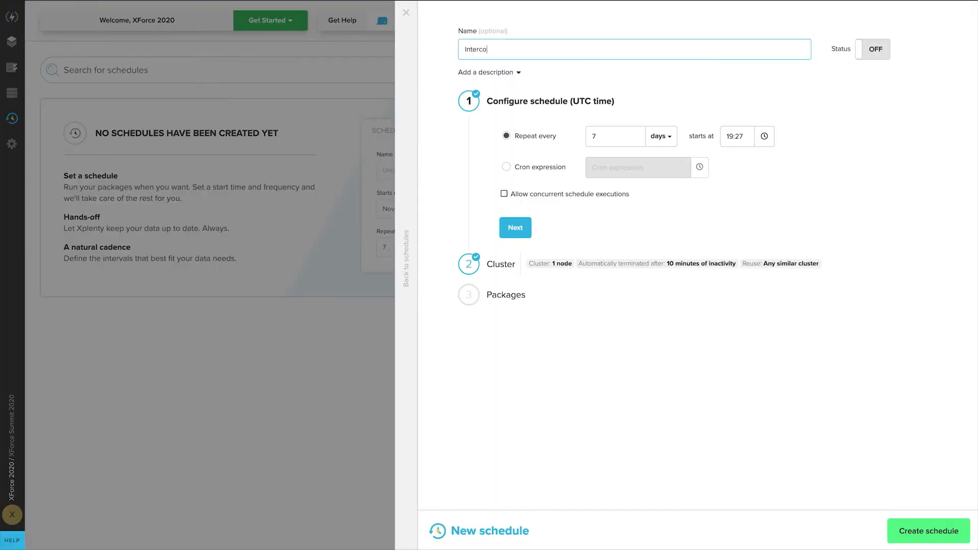
text(m Companies to Salesforce Accounts)
click(884, 49)
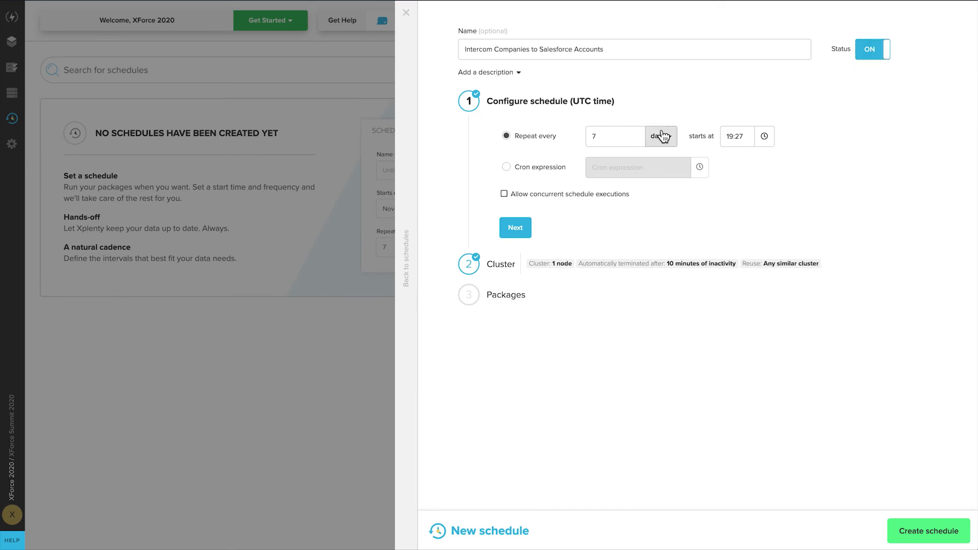
- Set the schedule to repeat every 1 day and proceed past the cluster settings to the package selection
click(642, 142)
click(638, 140)
click(638, 141)
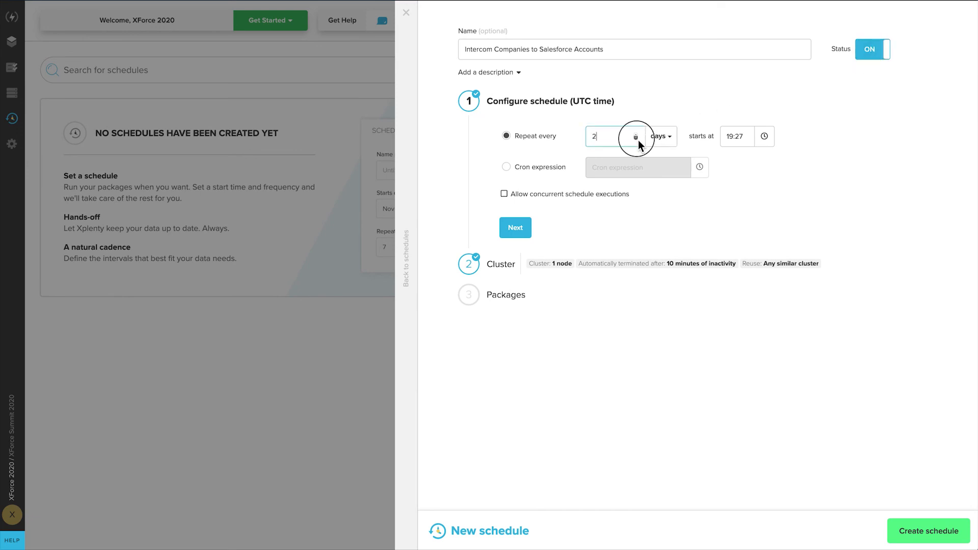
click(524, 227)
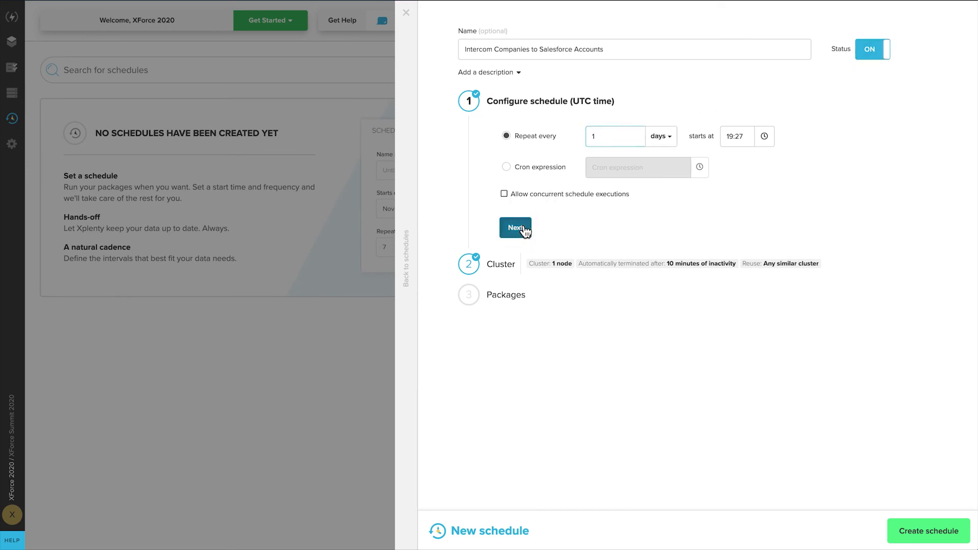
click(553, 431)
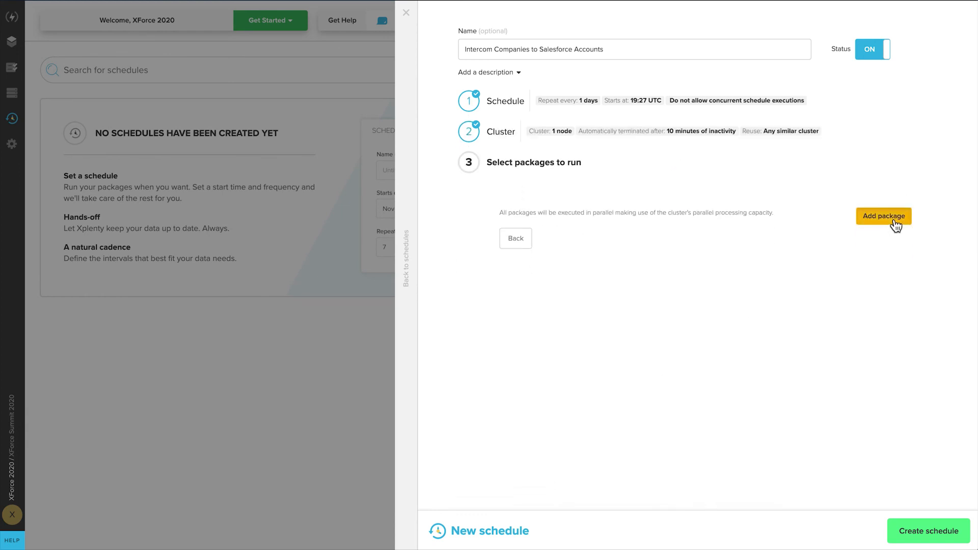
- Add the Intercom Companies -> Salesforce package to the schedule and create the schedule
click(891, 219)
click(631, 76)
click(622, 113)
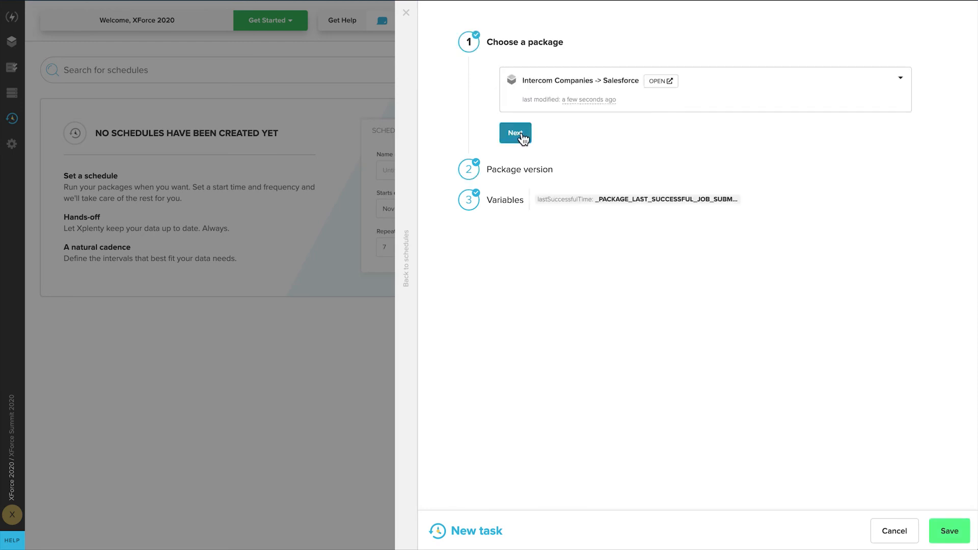
click(952, 536)
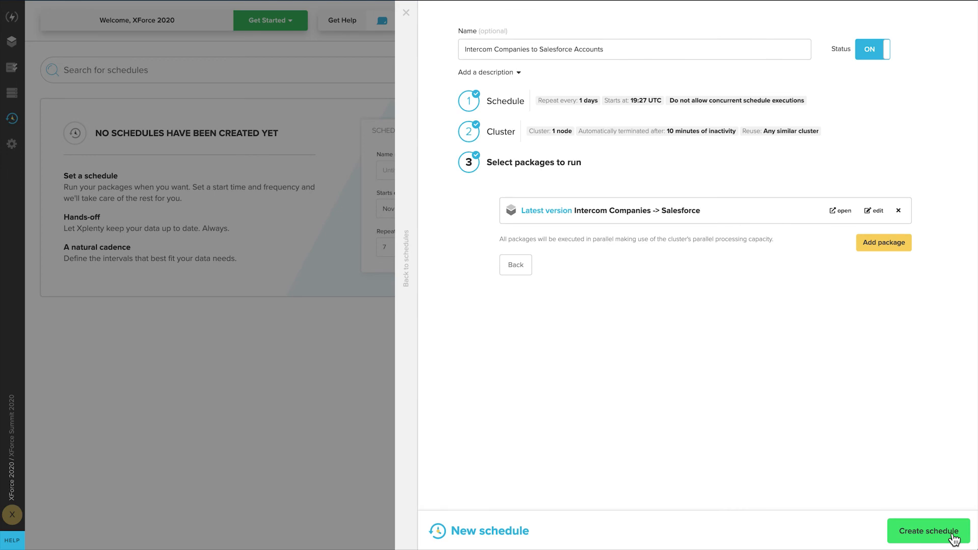
click(951, 535)
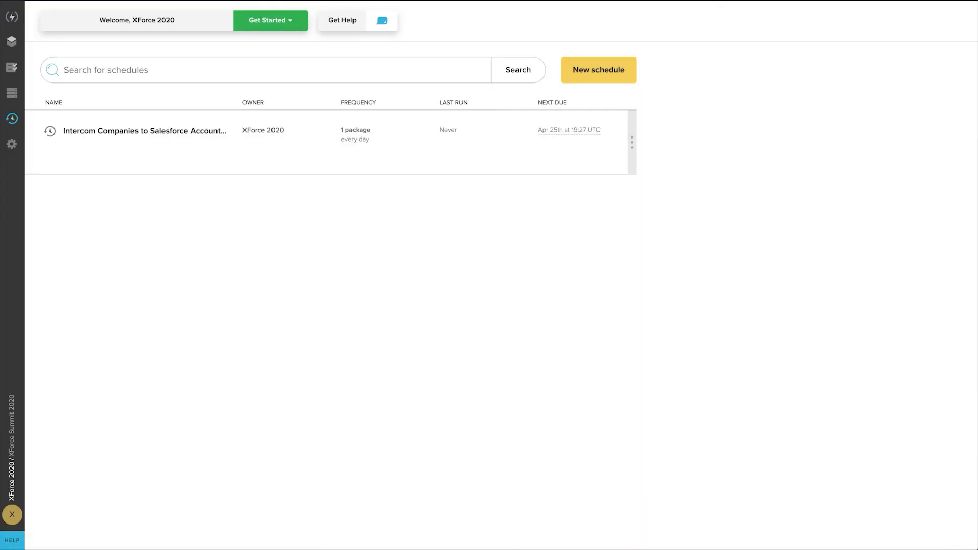